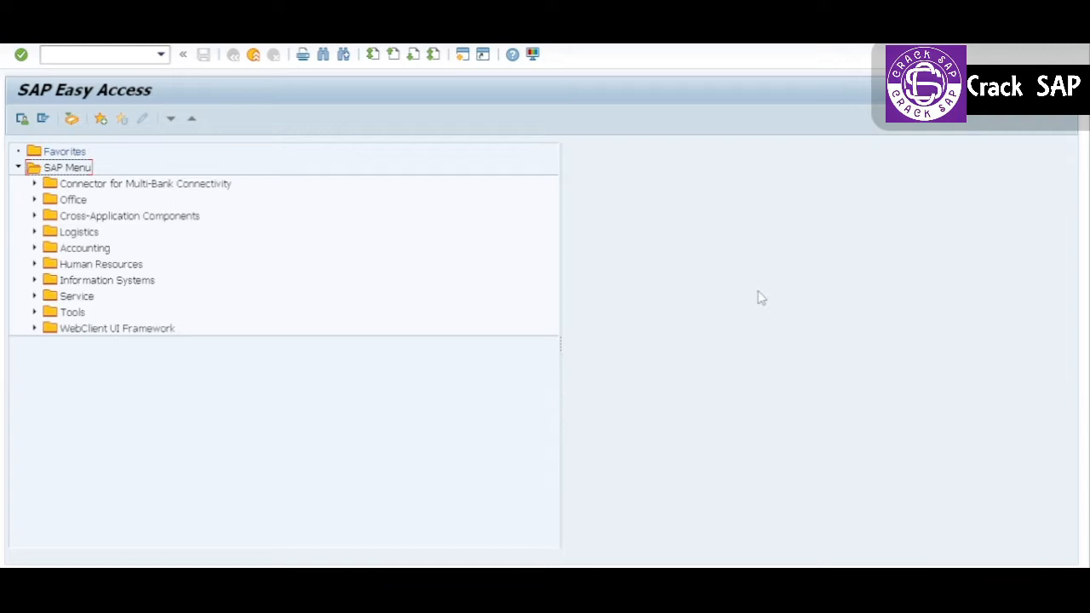
# Step: Open the Create Asset transaction and start a master record for asset class 2000 in company code 1810
pyautogui.click(98, 53)
pyautogui.write('se93')
pyautogui.press('Return')
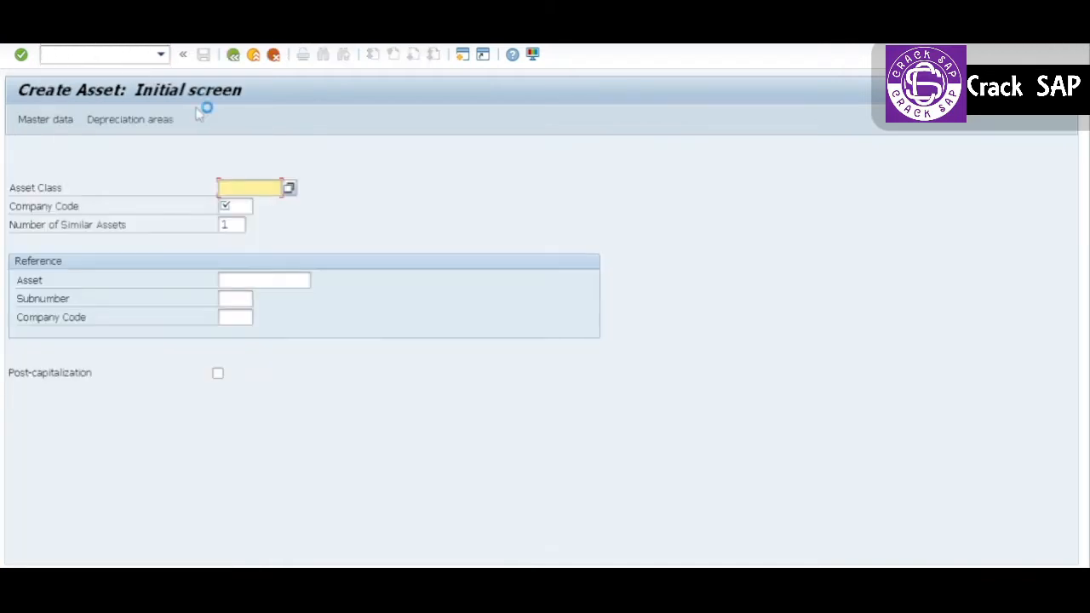
pyautogui.press('Tab')
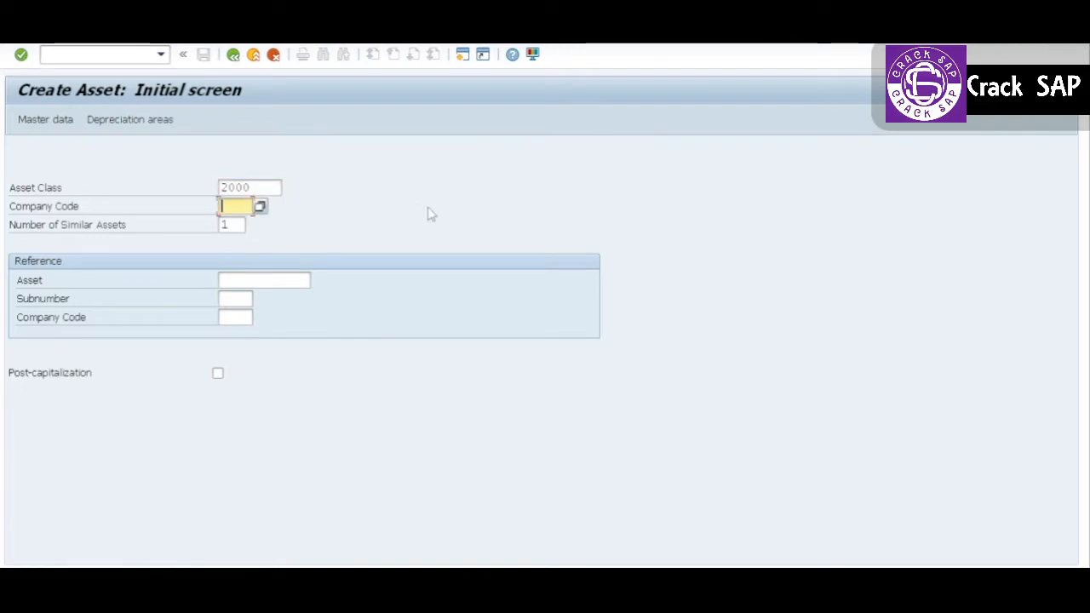
pyautogui.press('Down')
pyautogui.press('Return')
pyautogui.click(58, 204)
pyautogui.press('Return')
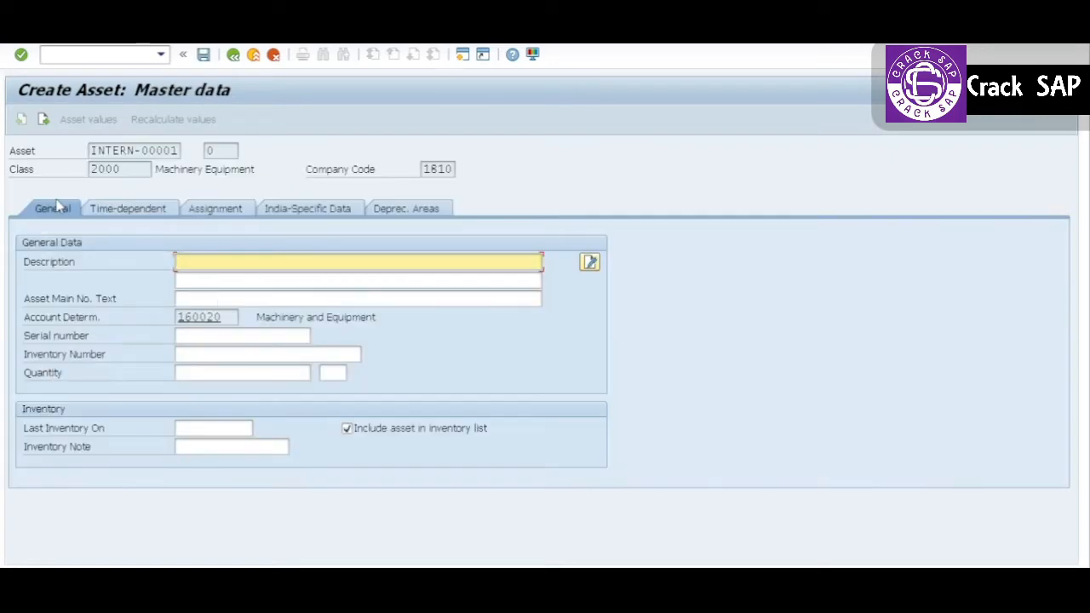
# Step: Enter Plant & Machinery as the asset's description in the general data
pyautogui.write('Plant & Machinery')
pyautogui.hotkey('shift', 'Home')
pyautogui.press('Home')
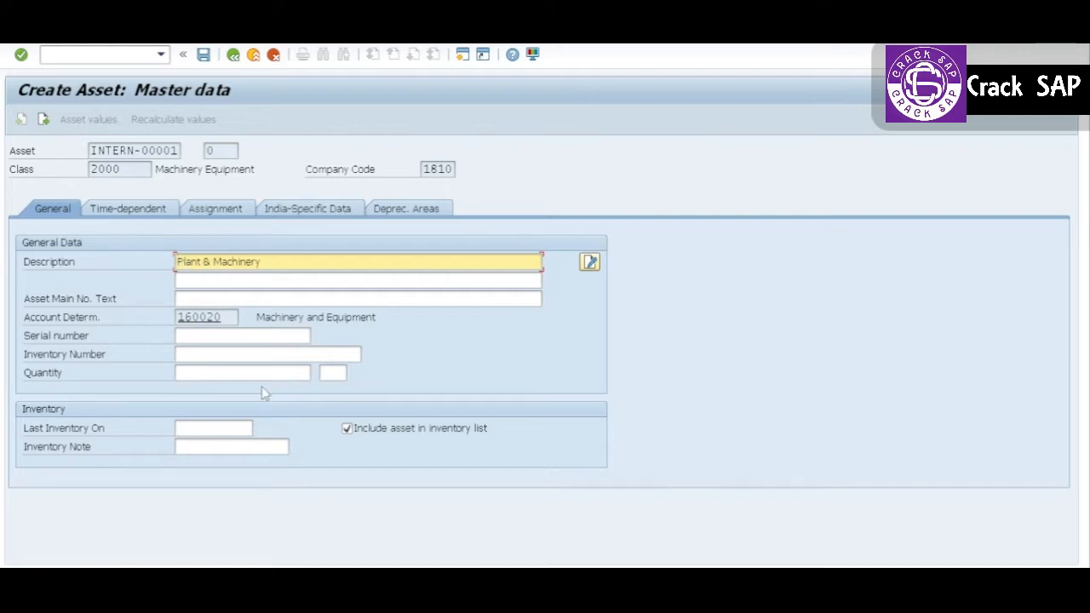
# Step: Assign cost center 18101101 to the asset in its time-dependent data
pyautogui.click(158, 211)
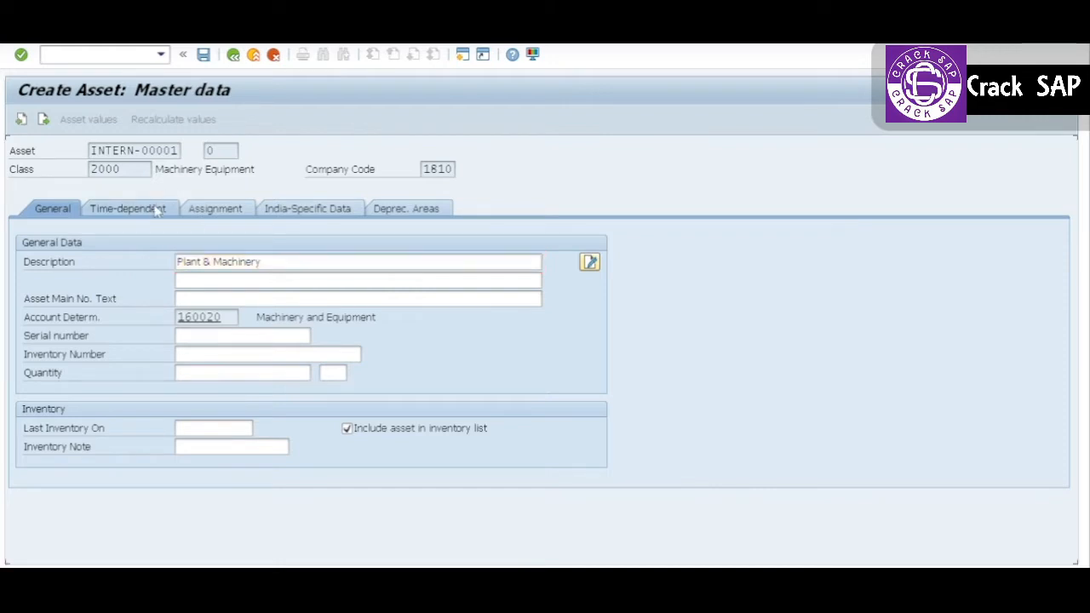
pyautogui.click(204, 256)
pyautogui.press('Down')
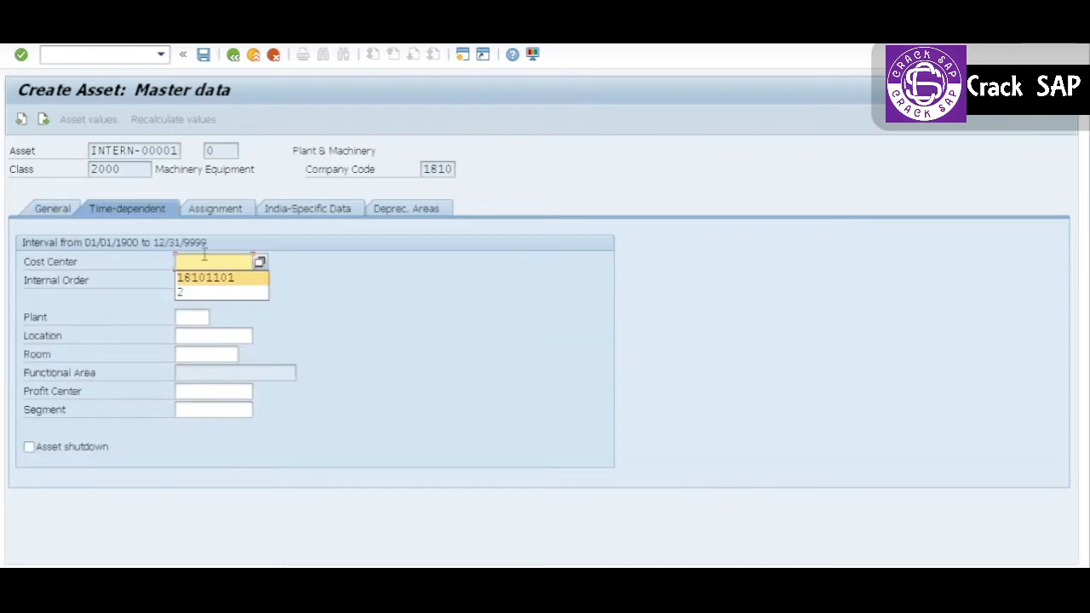
pyautogui.press('Return')
pyautogui.press('Return')
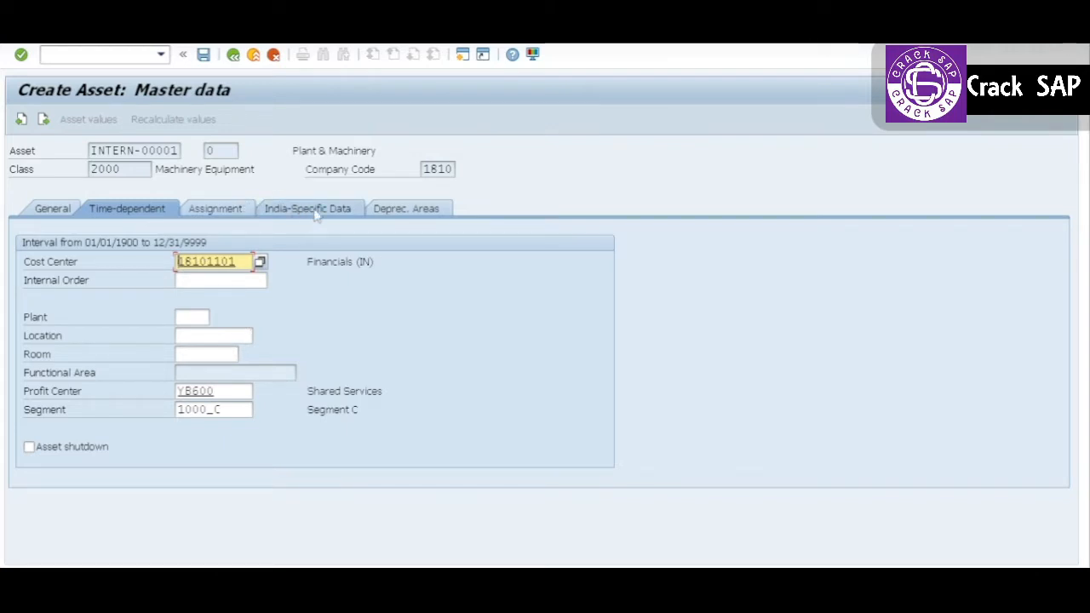
# Step: Set the ordinary depreciation start date to 01/04/2022 for depreciation areas 01, 15 and 32
pyautogui.click(388, 209)
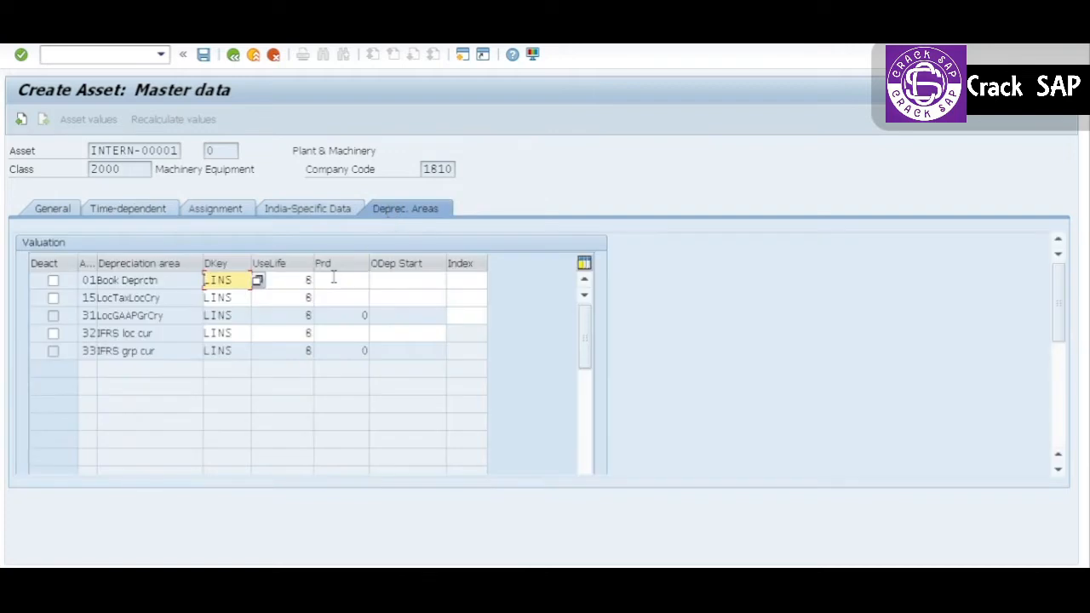
pyautogui.click(390, 283)
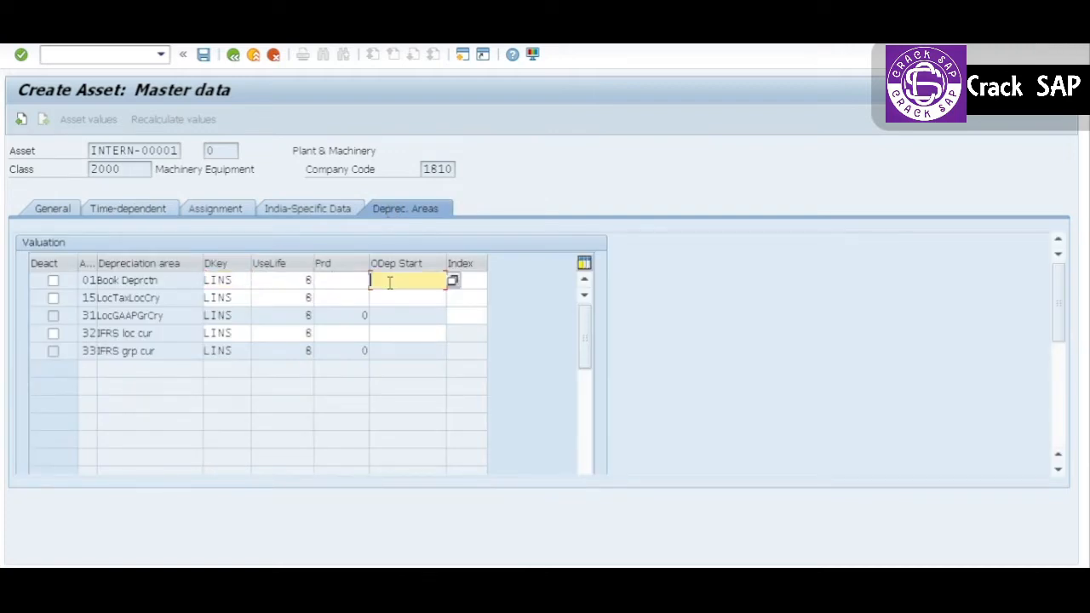
pyautogui.write('01042022')
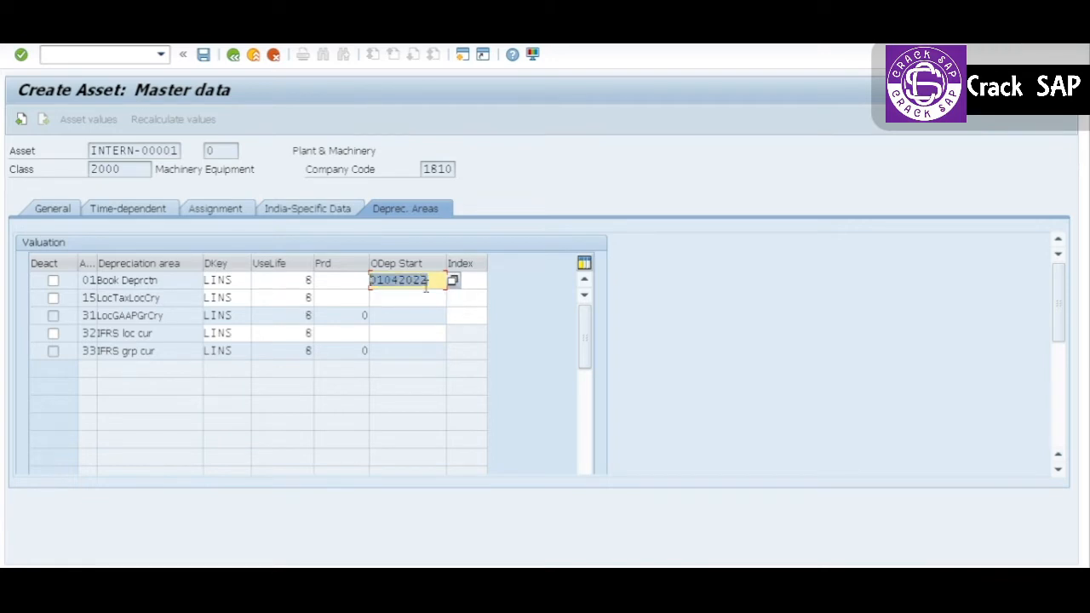
pyautogui.click(413, 295)
pyautogui.write('01042022')
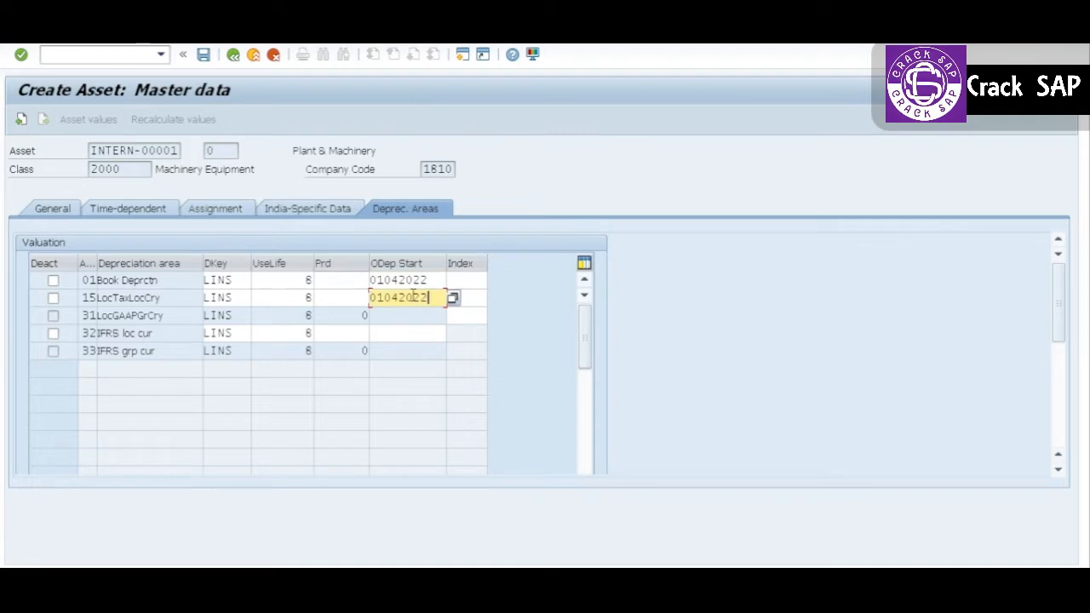
pyautogui.press('Return')
pyautogui.click(397, 335)
pyautogui.write('01042022')
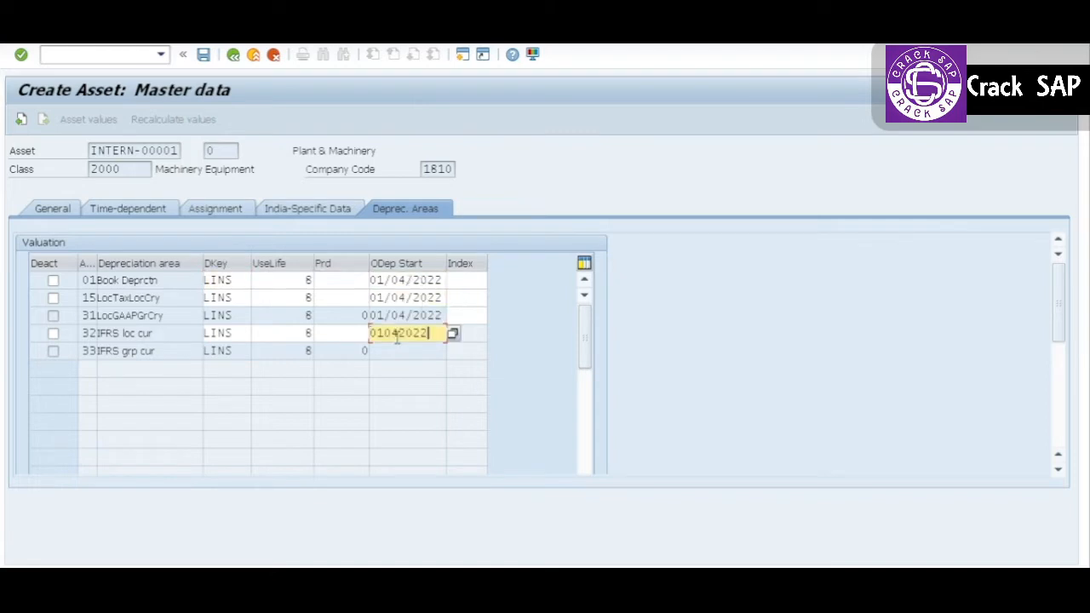
pyautogui.press('Return')
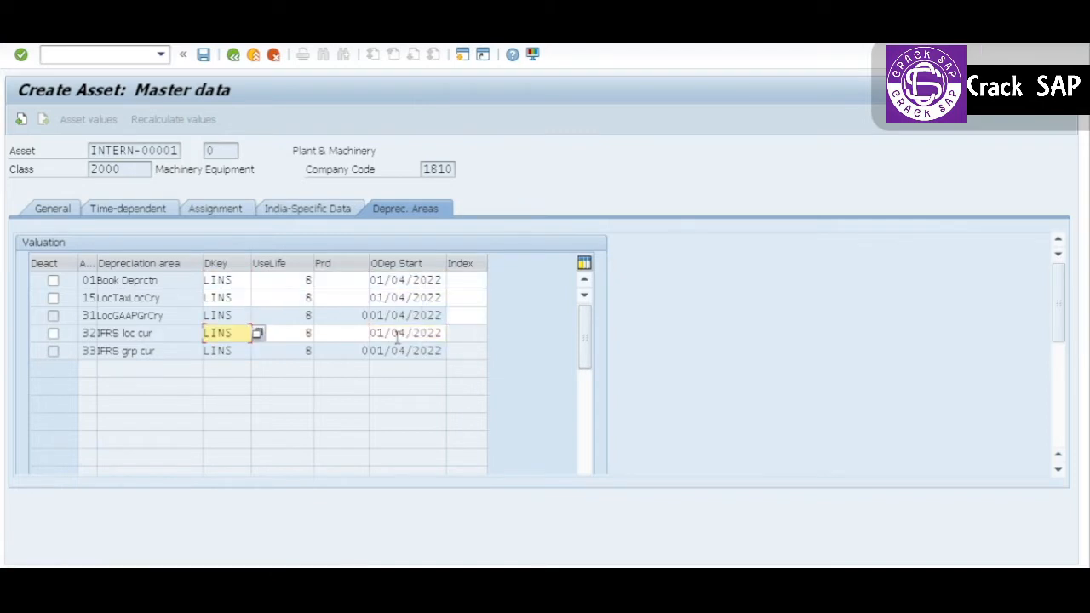
# Step: Save the new asset and return to the SAP Easy Access screen
pyautogui.click(233, 54)
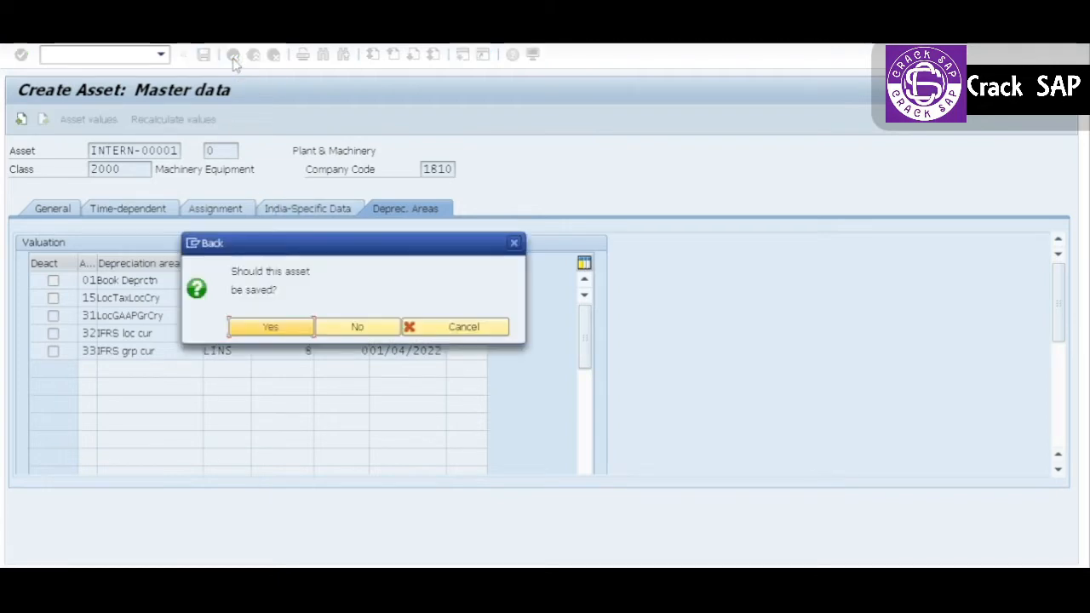
pyautogui.click(297, 329)
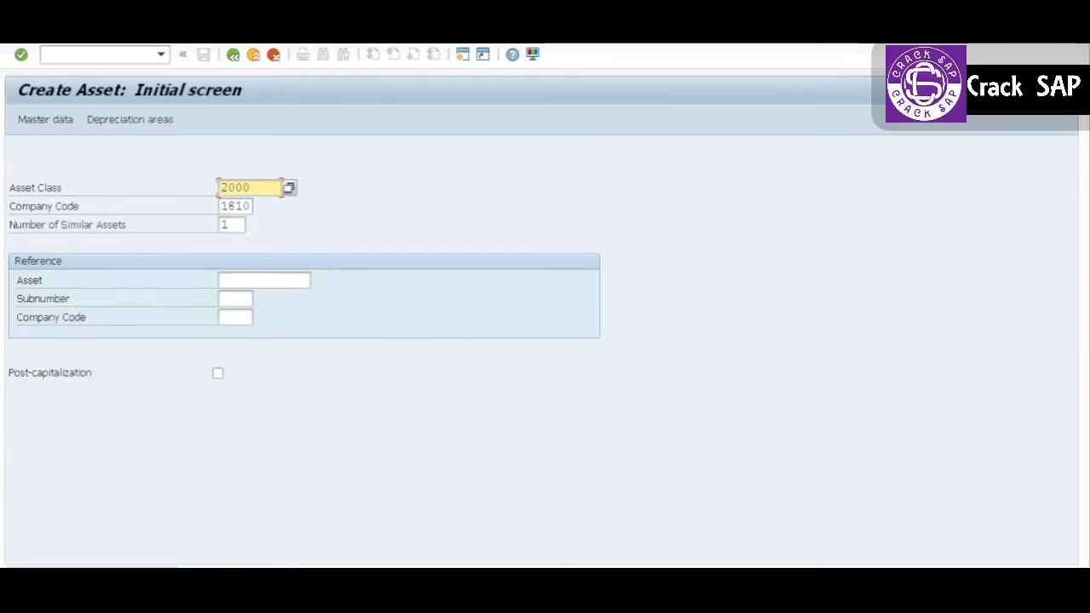
pyautogui.click(253, 55)
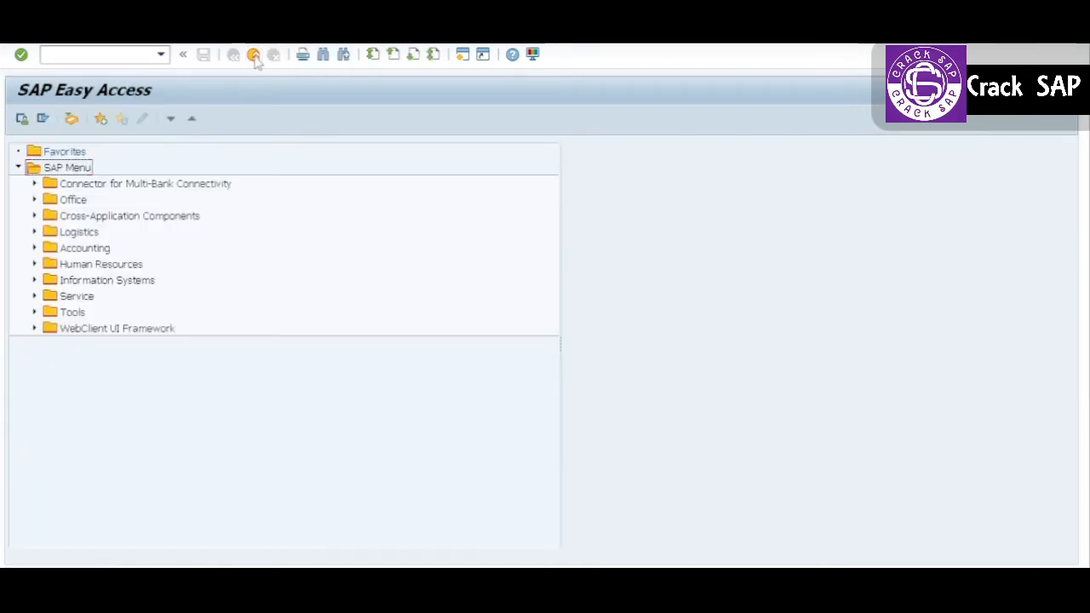
# Step: Open transaction ME21N and choose Goel Lightings as the supplier of the standard purchase order
pyautogui.click(98, 53)
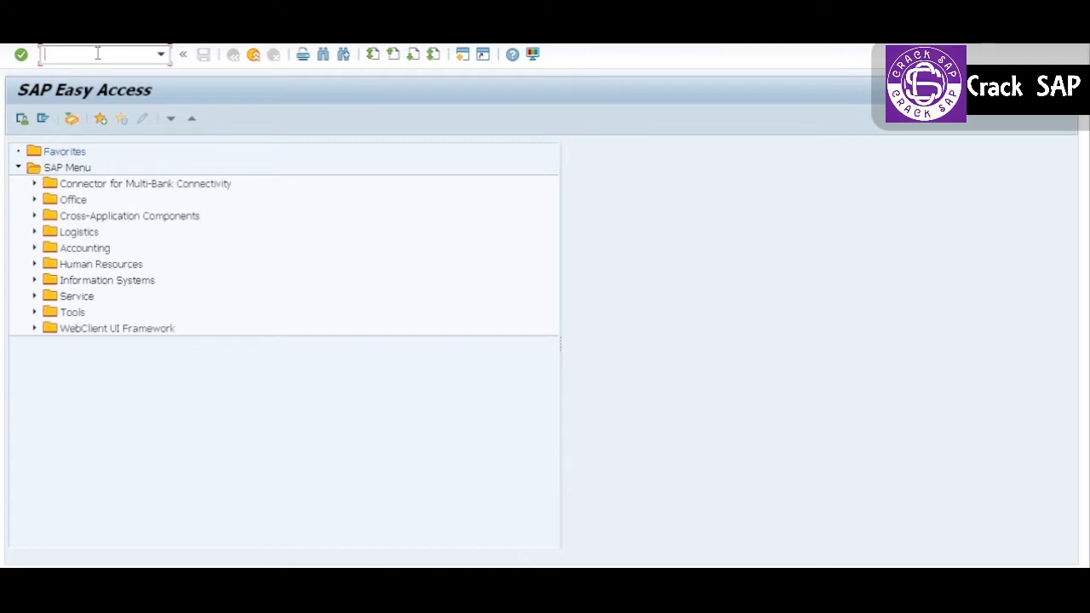
pyautogui.write('me21n')
pyautogui.press('Return')
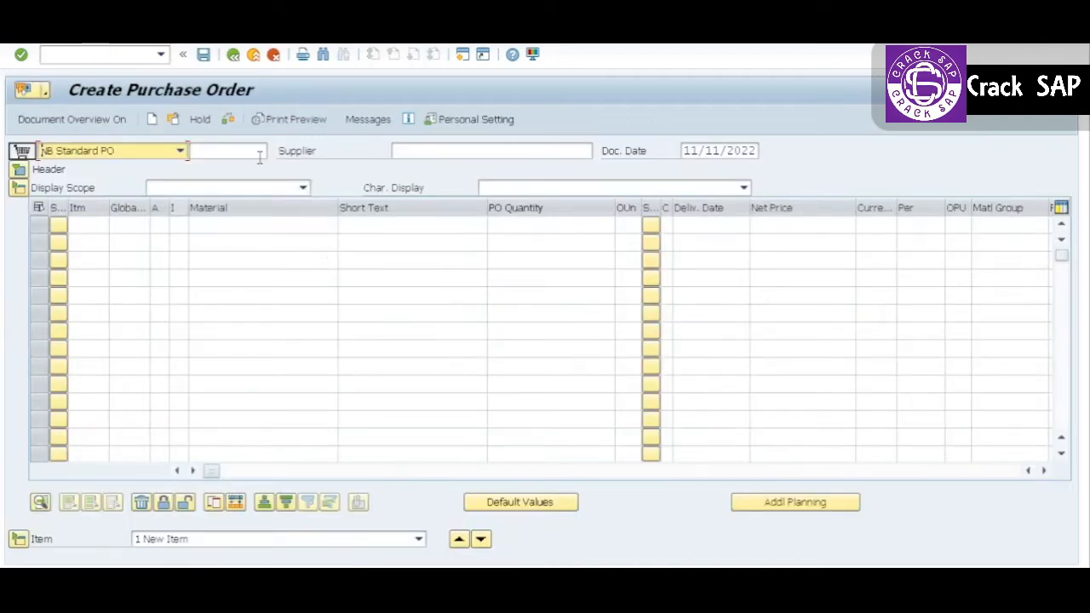
pyautogui.click(417, 152)
pyautogui.write('18')
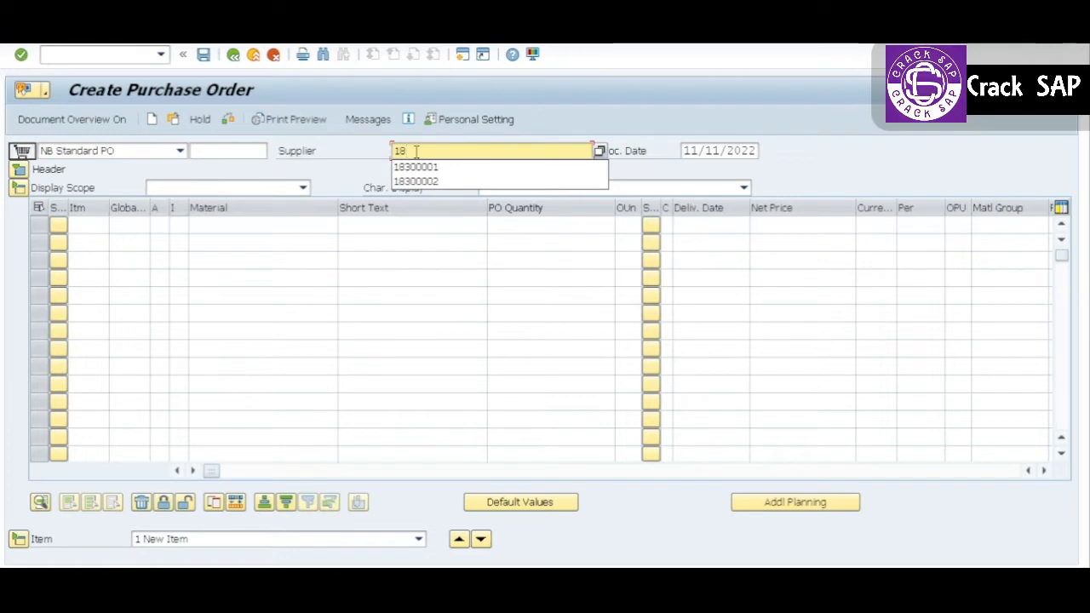
pyautogui.press('Down')
pyautogui.press('Return')
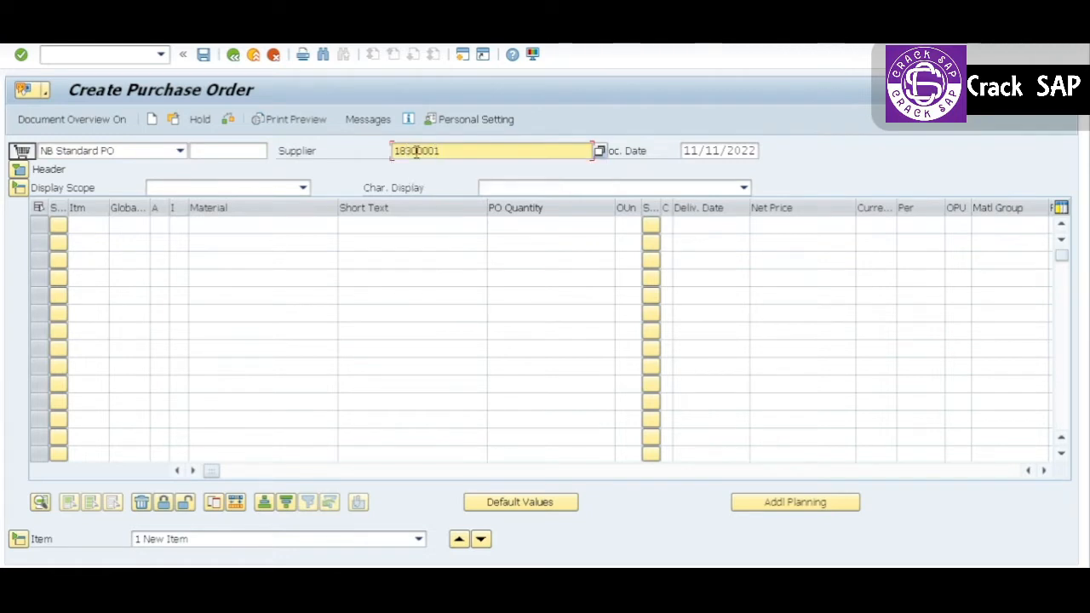
pyautogui.press('Return')
# Step: Fill in the order's organizational data with purchasing organization 1810, purchasing group 002 and company code 1810
pyautogui.write('1')
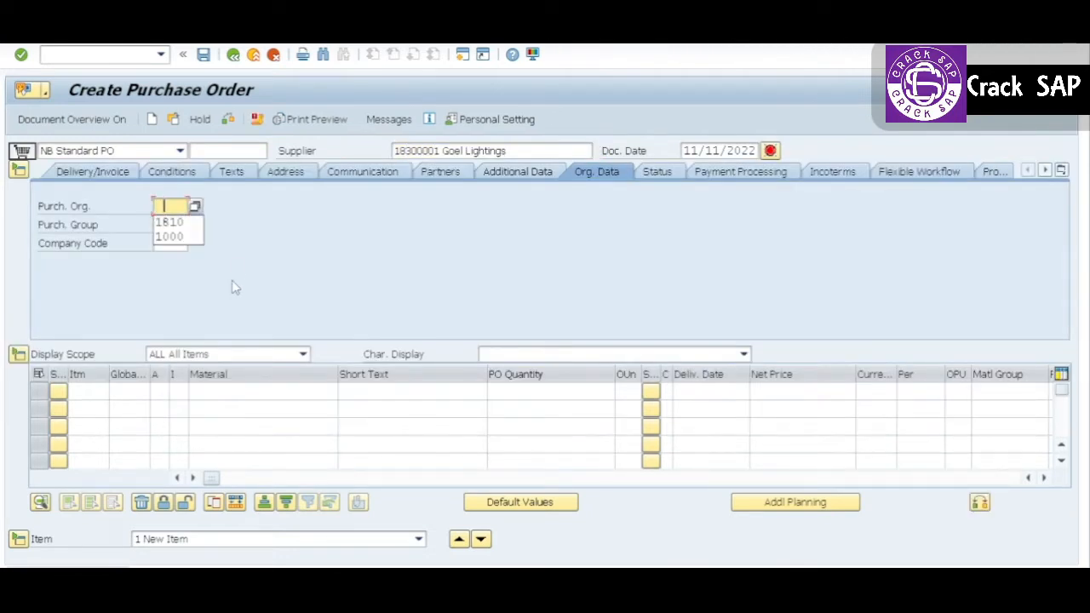
pyautogui.press('Down')
pyautogui.press('Return')
pyautogui.press('Down')
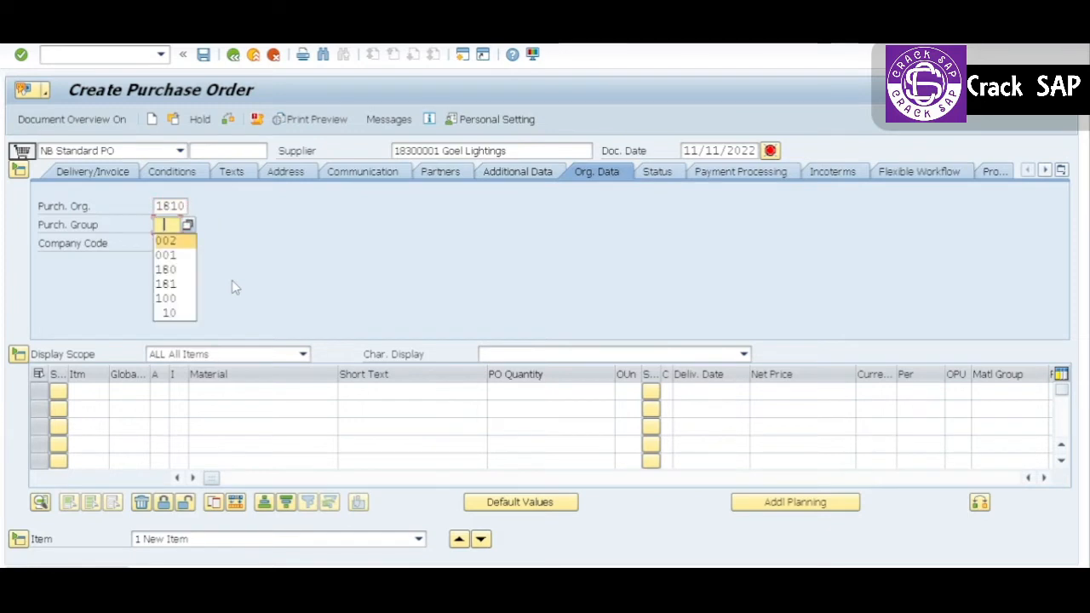
pyautogui.press('Return')
pyautogui.press('Down')
pyautogui.press('Return')
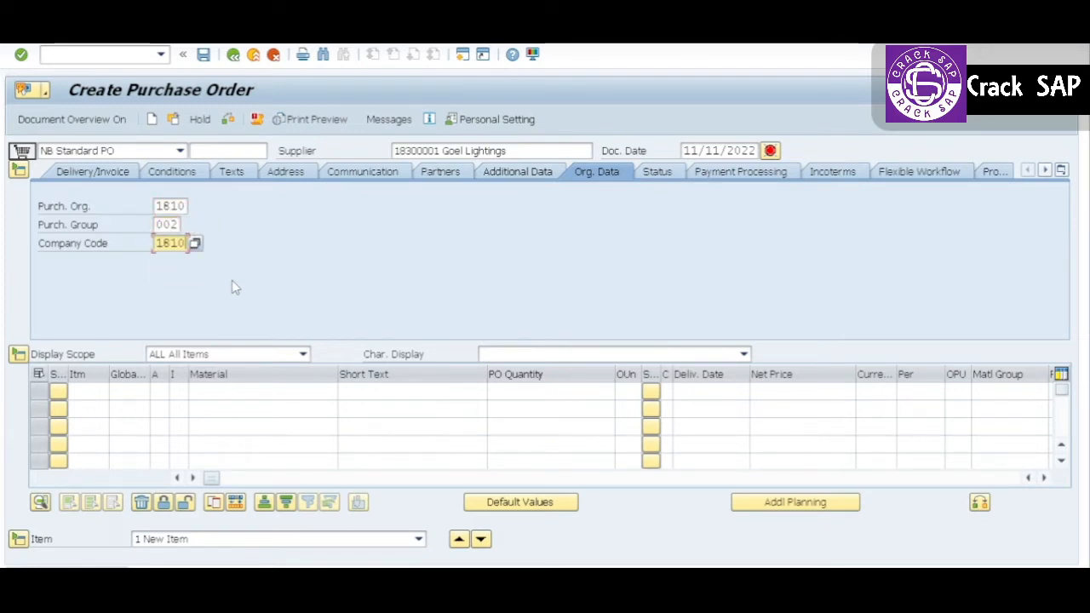
pyautogui.press('Return')
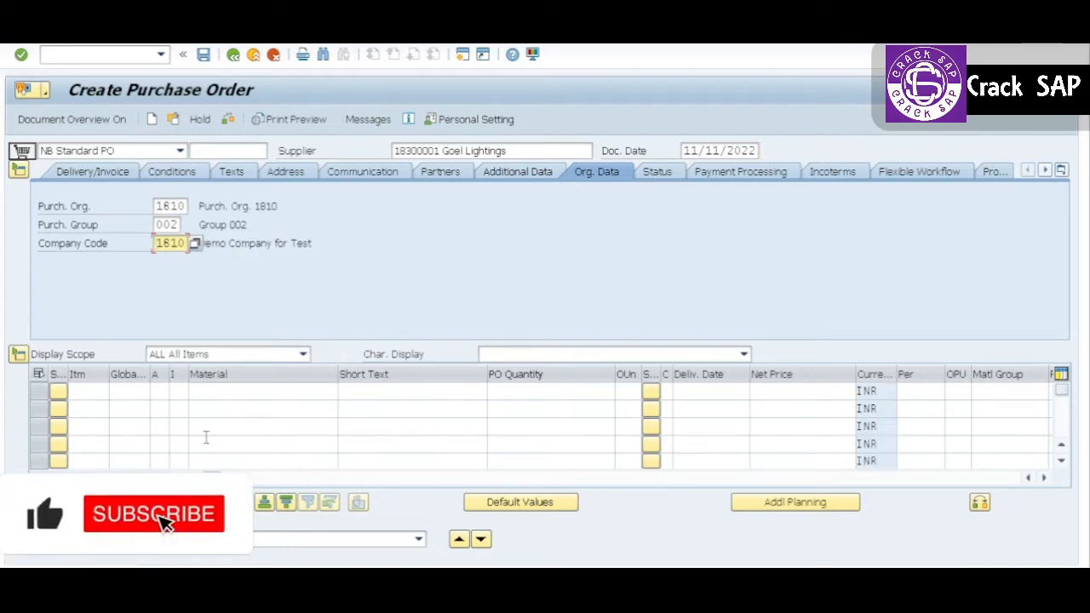
# Step: Set the first order item's account assignment category to A and its short text to Plant & Machinery
pyautogui.click(162, 389)
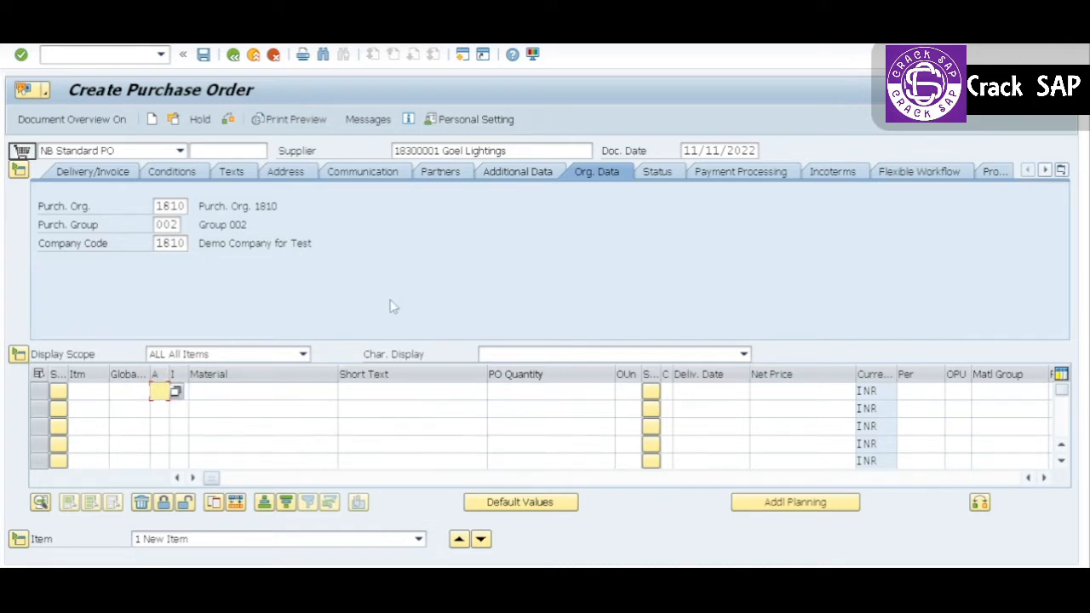
pyautogui.write('a')
pyautogui.press('Down')
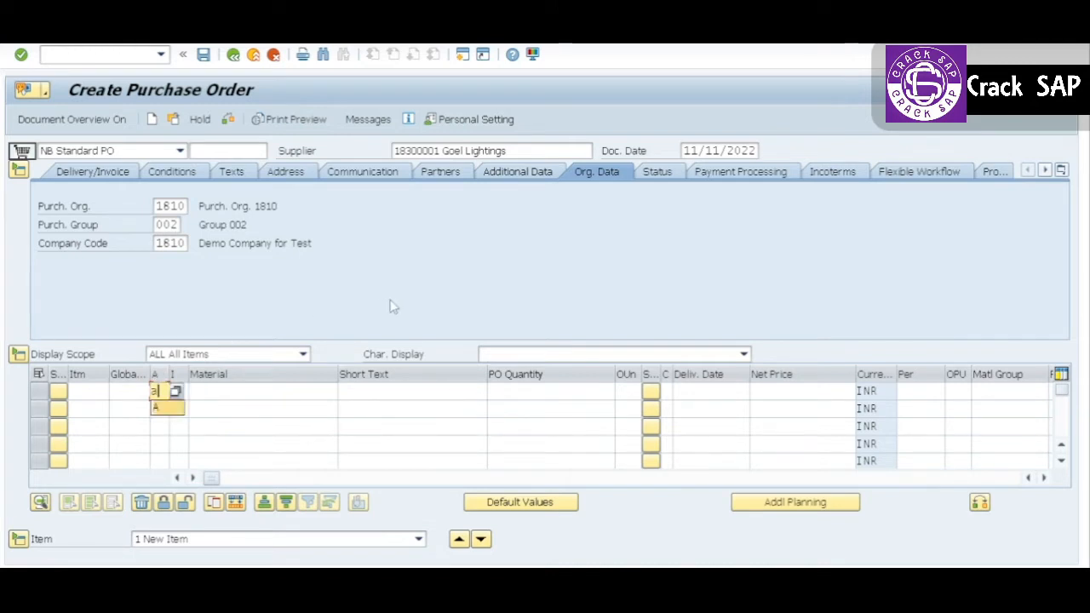
pyautogui.press('Return')
pyautogui.press('Tab')
pyautogui.press('Tab')
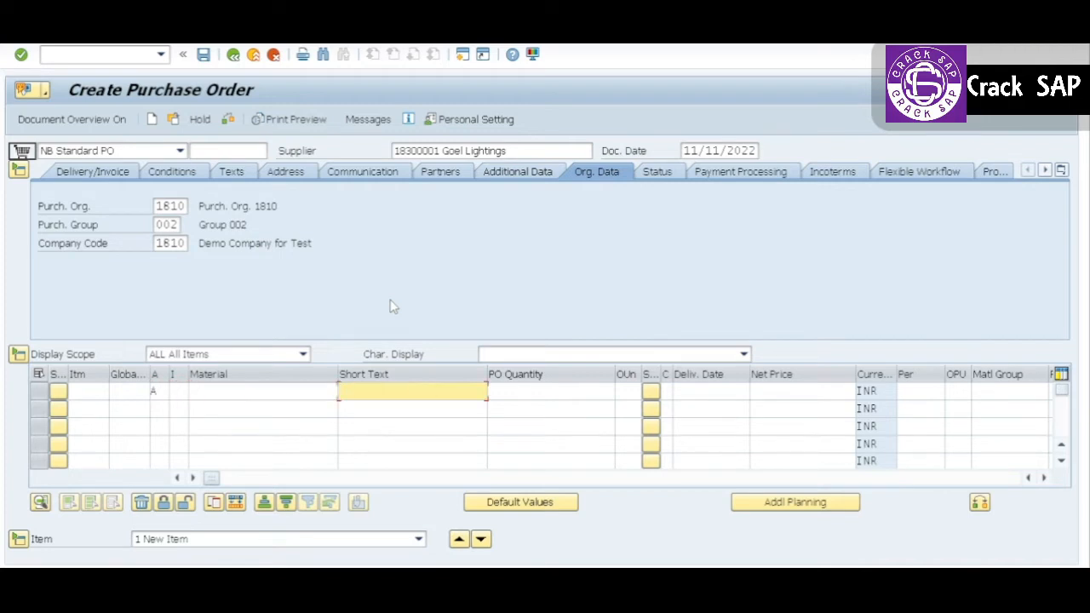
pyautogui.write('p')
pyautogui.press('Down')
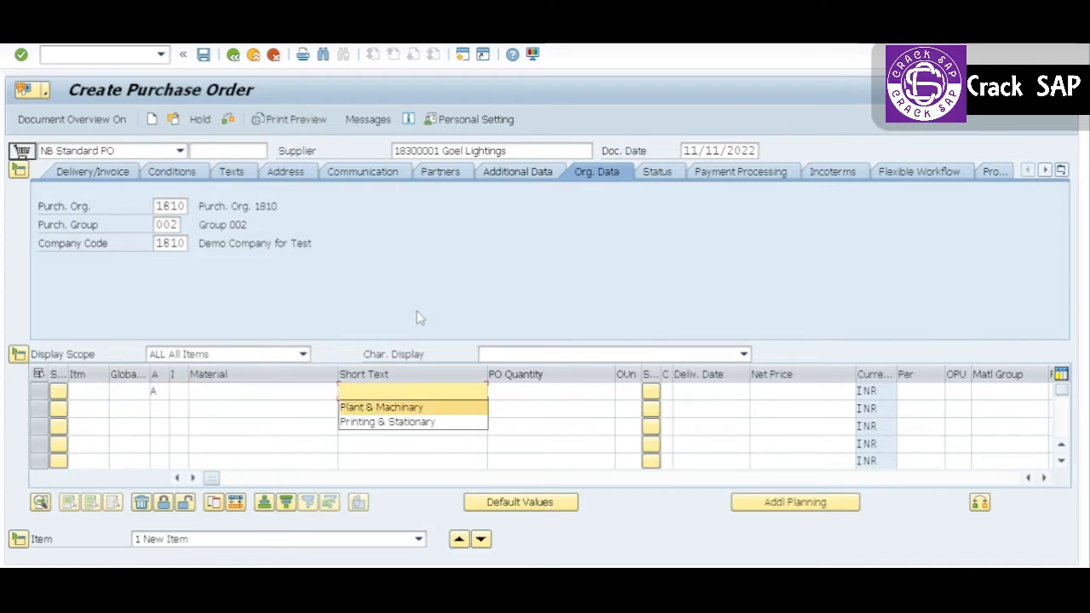
pyautogui.press('Return')
pyautogui.press('Tab')
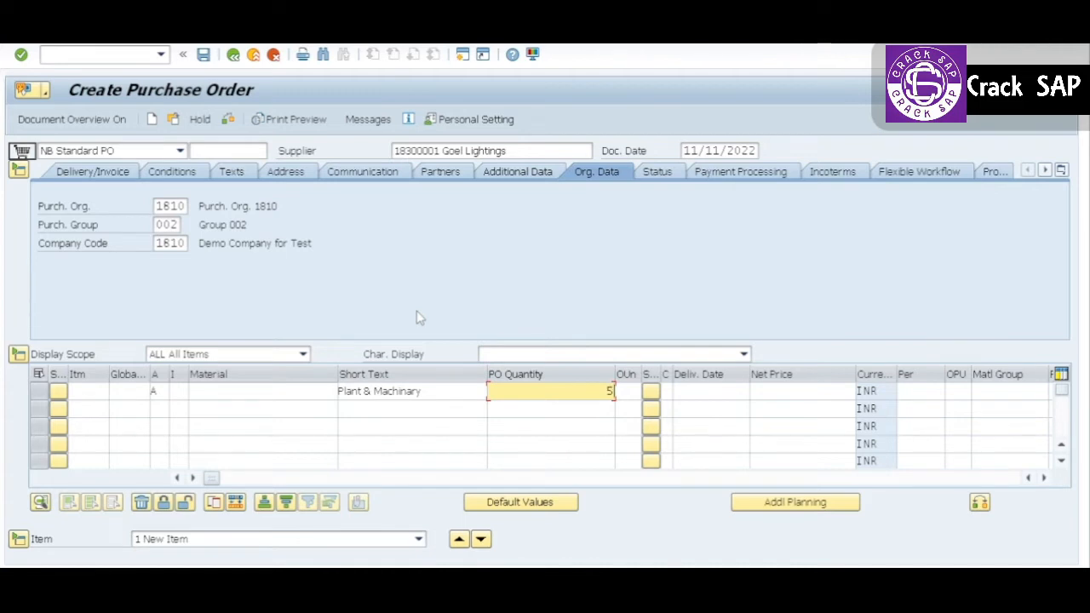
# Step: Give the Plant & Machinery item a quantity of 5 ea and a net price of 2000 INR
pyautogui.write('5')
pyautogui.press('Tab')
pyautogui.write('e')
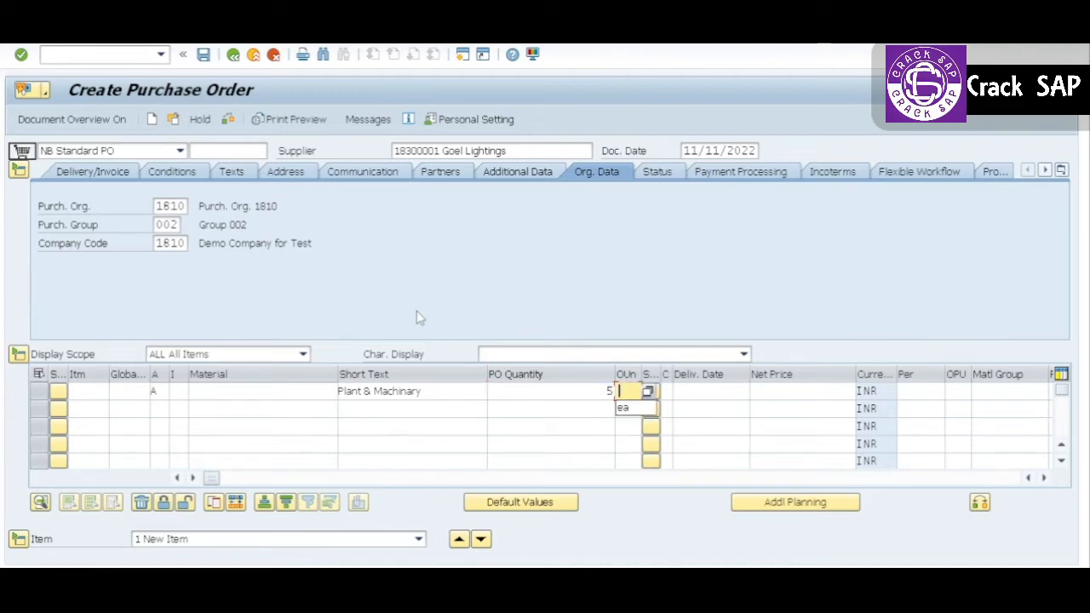
pyautogui.press('Down')
pyautogui.press('Return')
pyautogui.press('Tab')
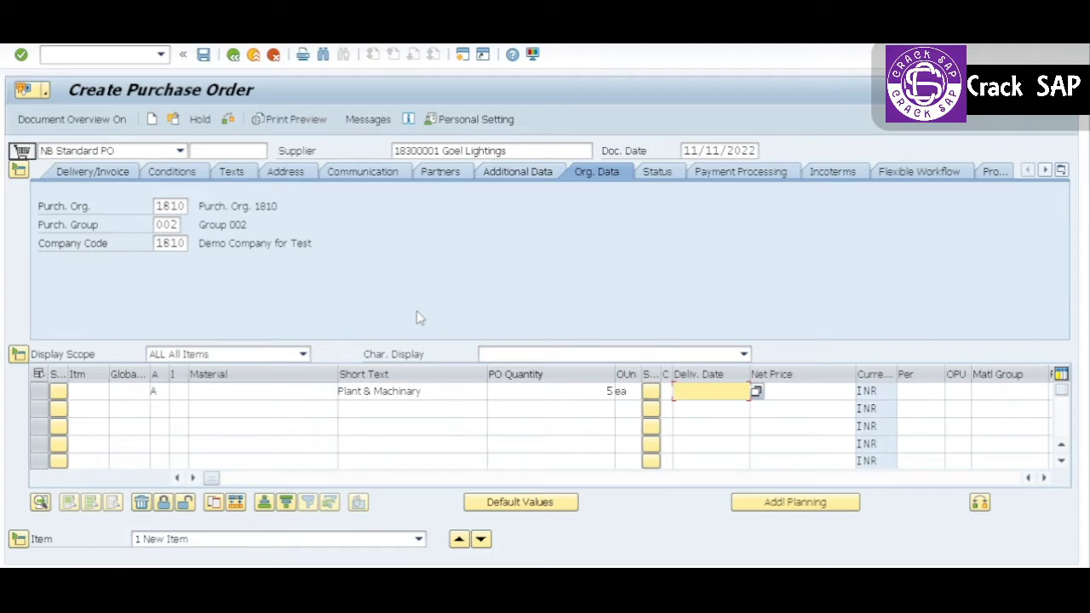
pyautogui.press('Tab')
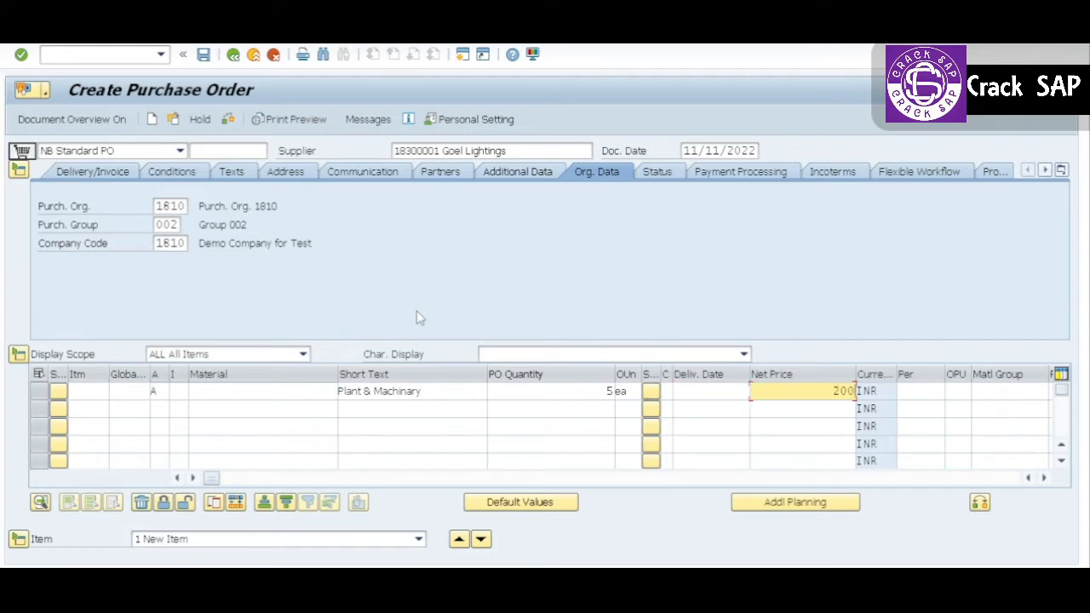
pyautogui.press('Tab')
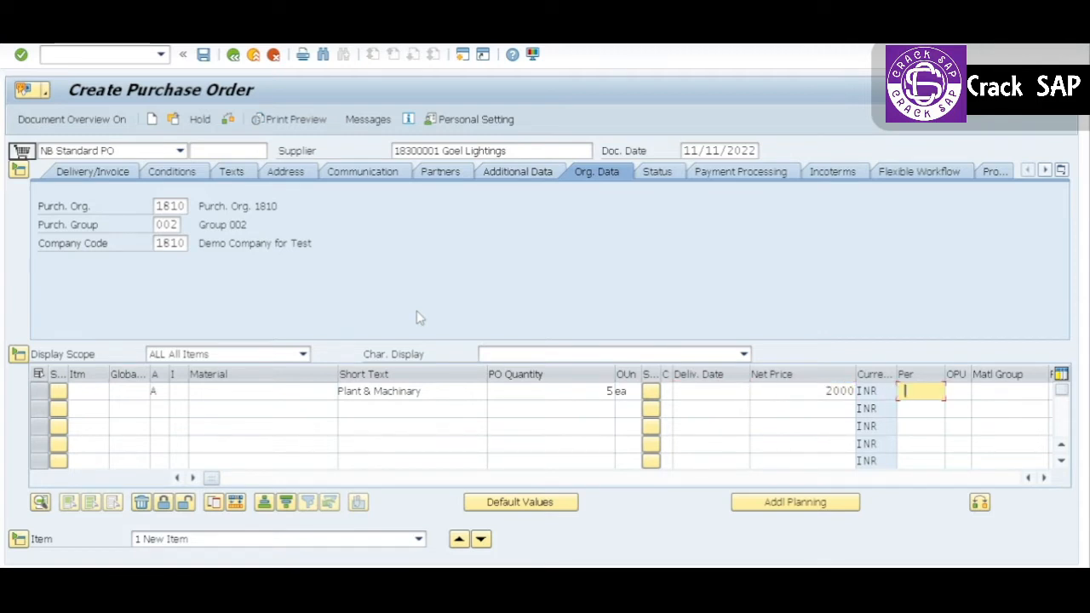
# Step: Set the Plant & Machinery item's material group to I008
pyautogui.press('Tab')
pyautogui.press('Tab')
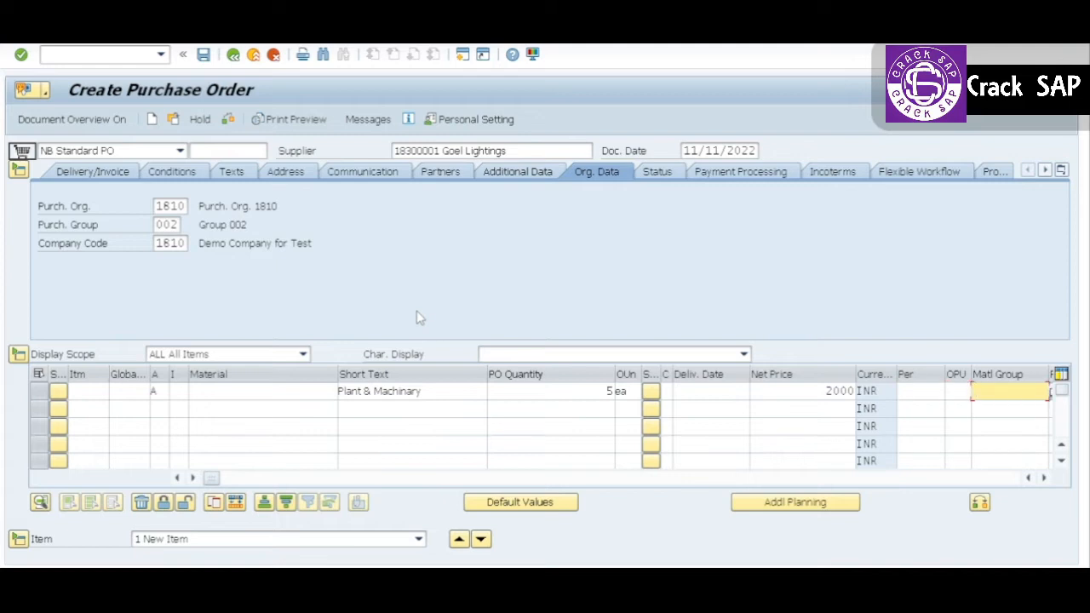
pyautogui.press('Down')
pyautogui.press('Tab')
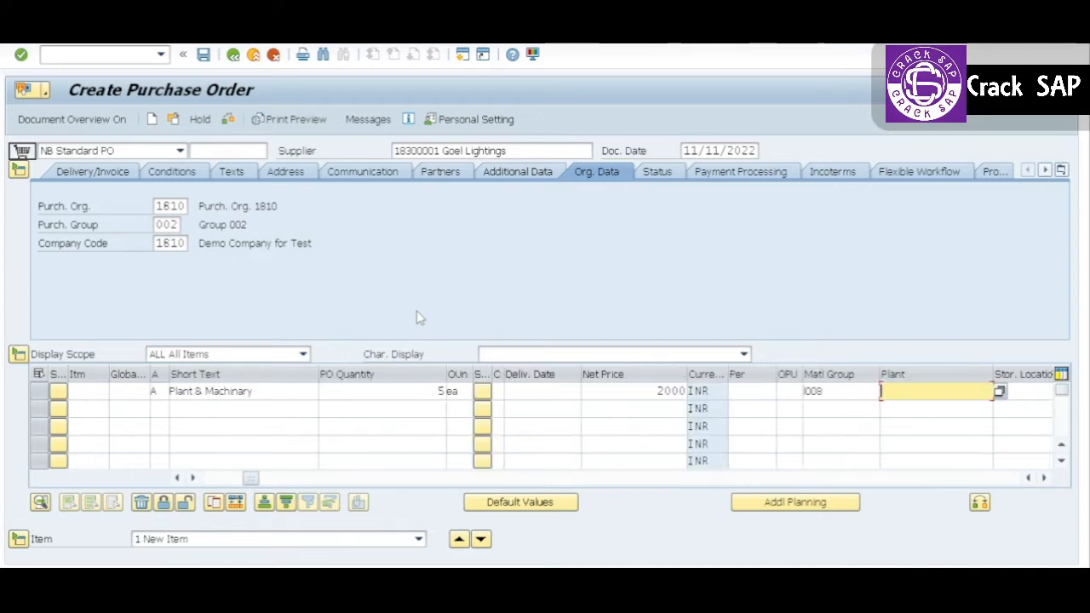
# Step: Set the Plant & Machinery item's plant to 1810 and confirm the item line
pyautogui.press('Down')
pyautogui.press('Tab')
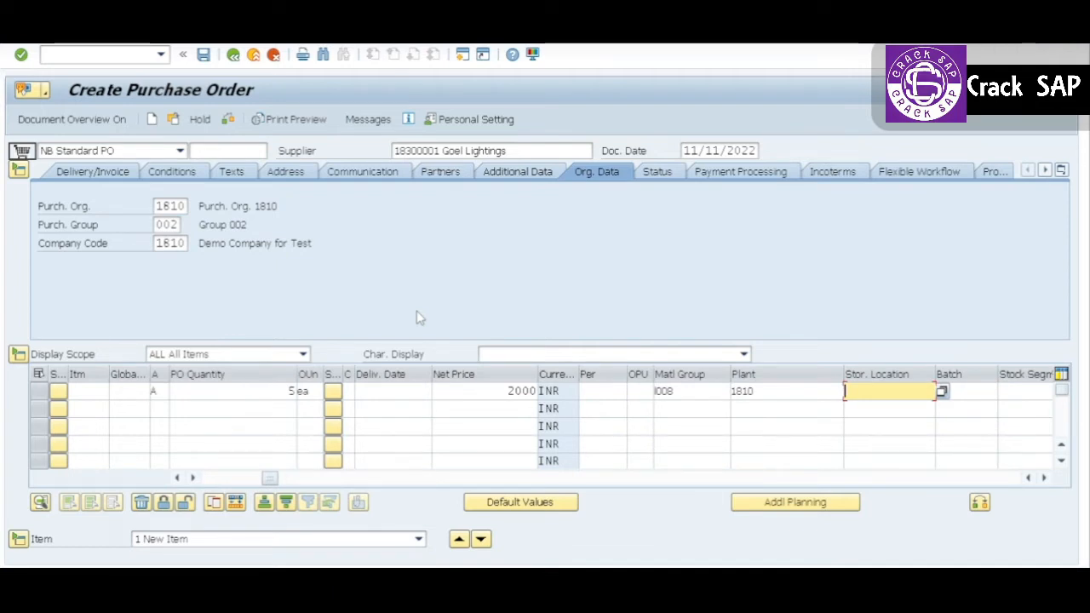
pyautogui.press('Return')
# Step: Assign asset 20000012 to the Plant & Machinery item's account assignment
pyautogui.press('Down')
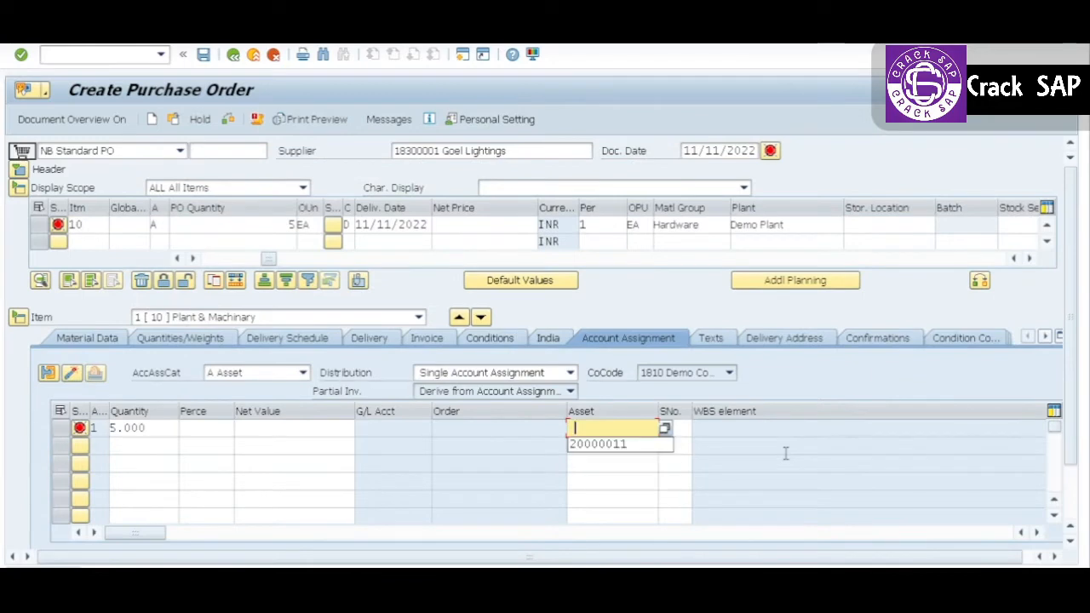
pyautogui.press('Return')
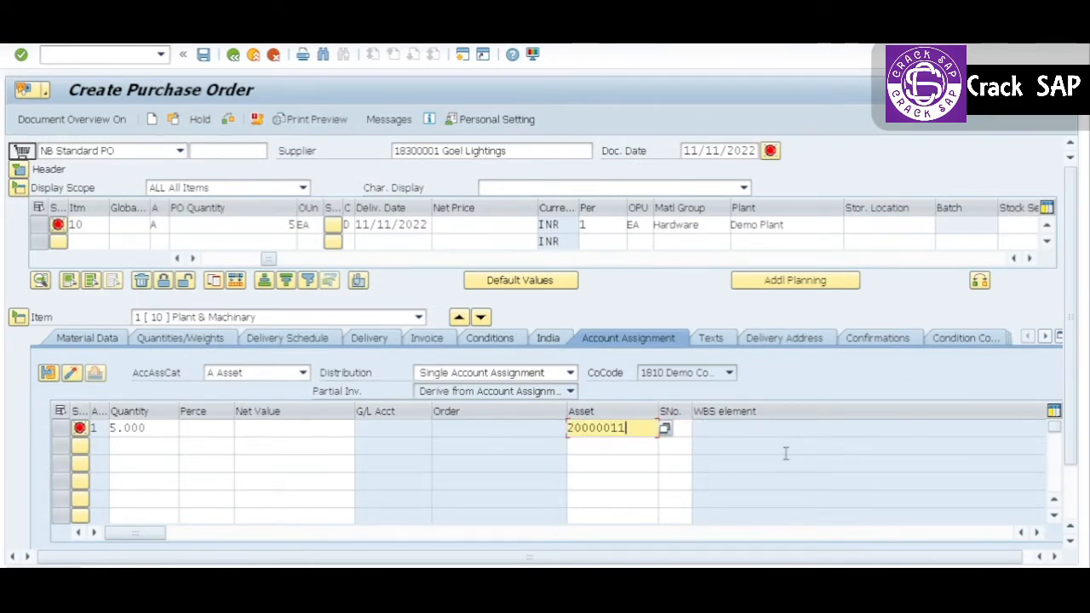
pyautogui.press('BackSpace')
pyautogui.write('2')
pyautogui.press('Return')
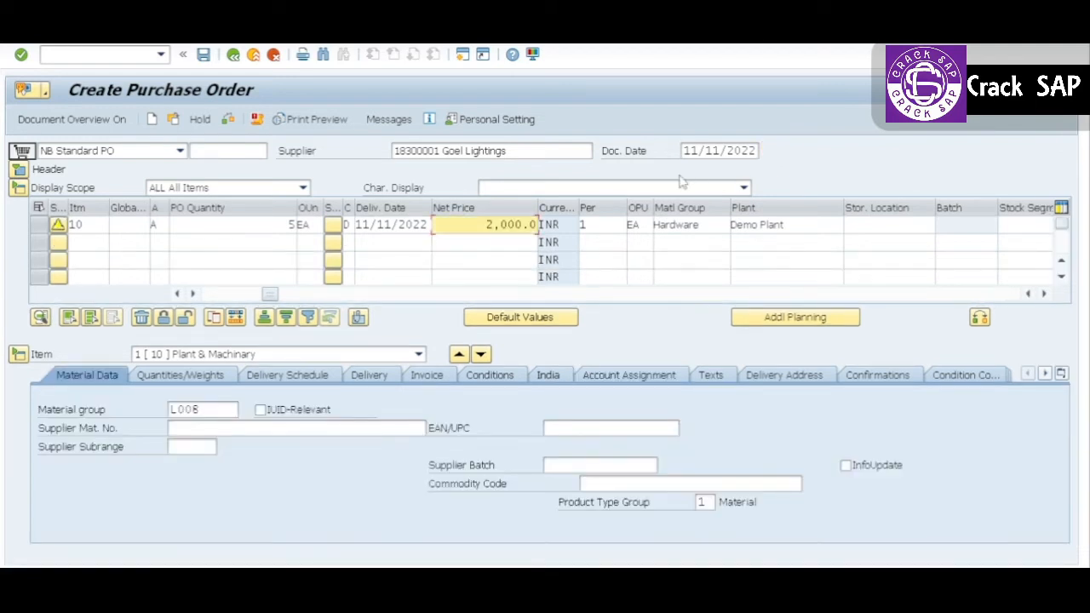
# Step: Check and save the purchase order, and return to the start screen
pyautogui.click(229, 120)
pyautogui.click(205, 55)
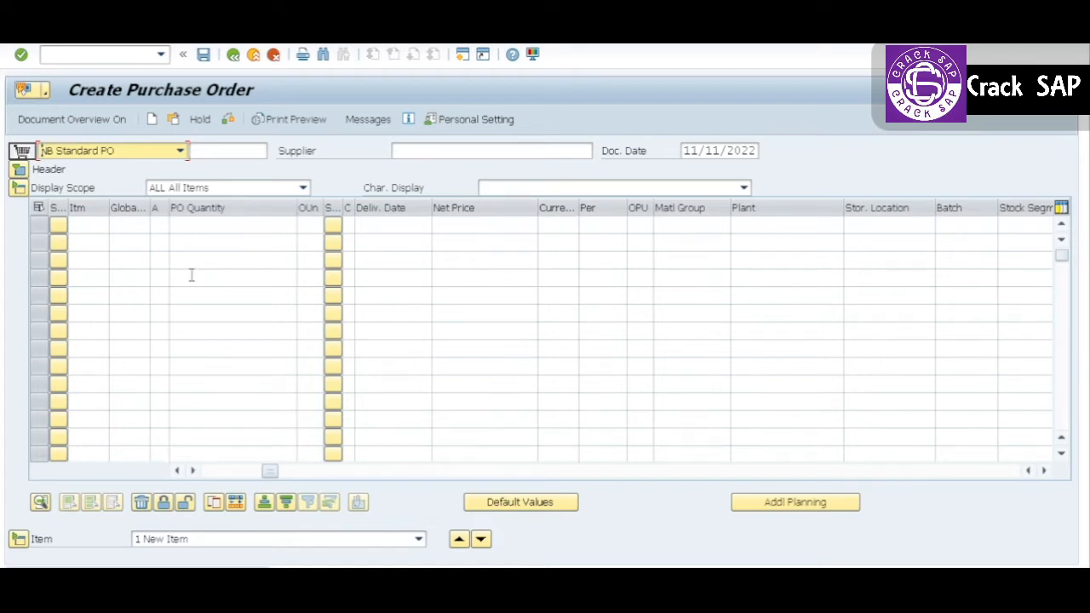
pyautogui.click(233, 55)
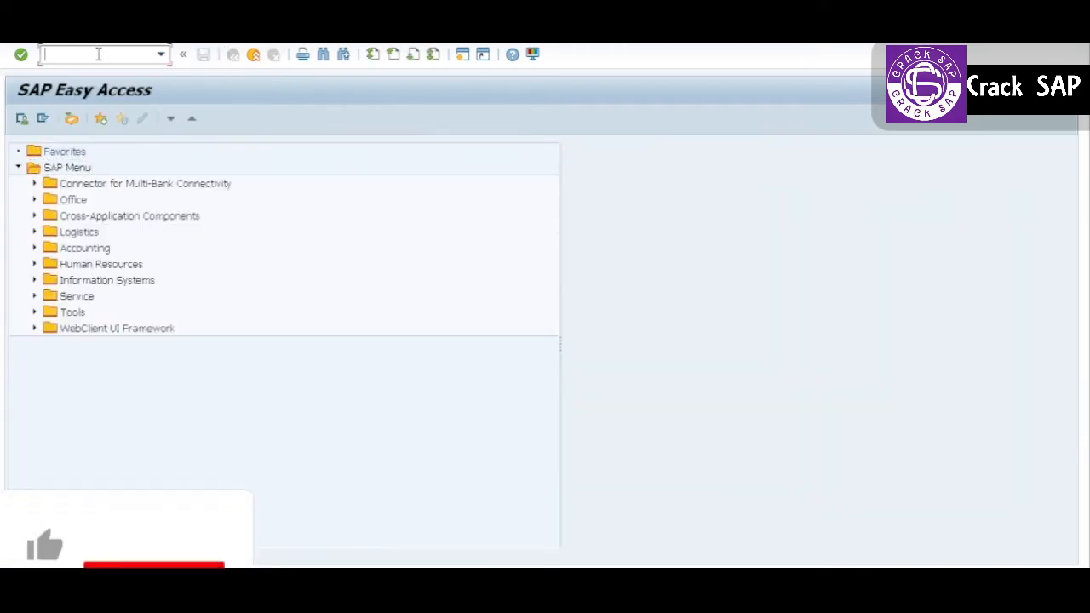
# Step: Start transaction MIGO with action A01 Goods Receipt and reference document R01 Purchase Order
pyautogui.write('migo')
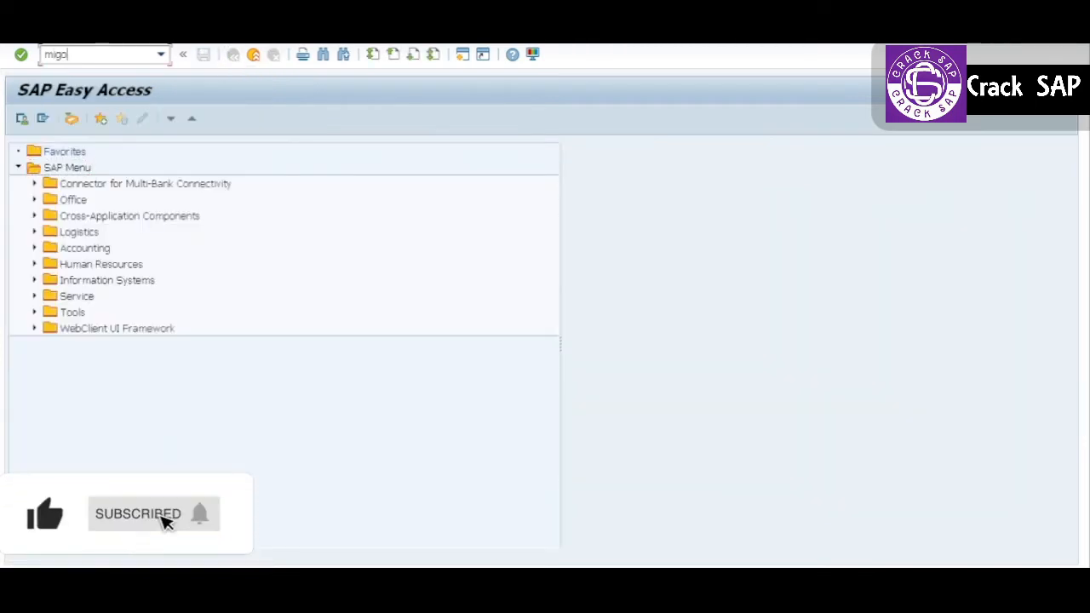
pyautogui.press('Return')
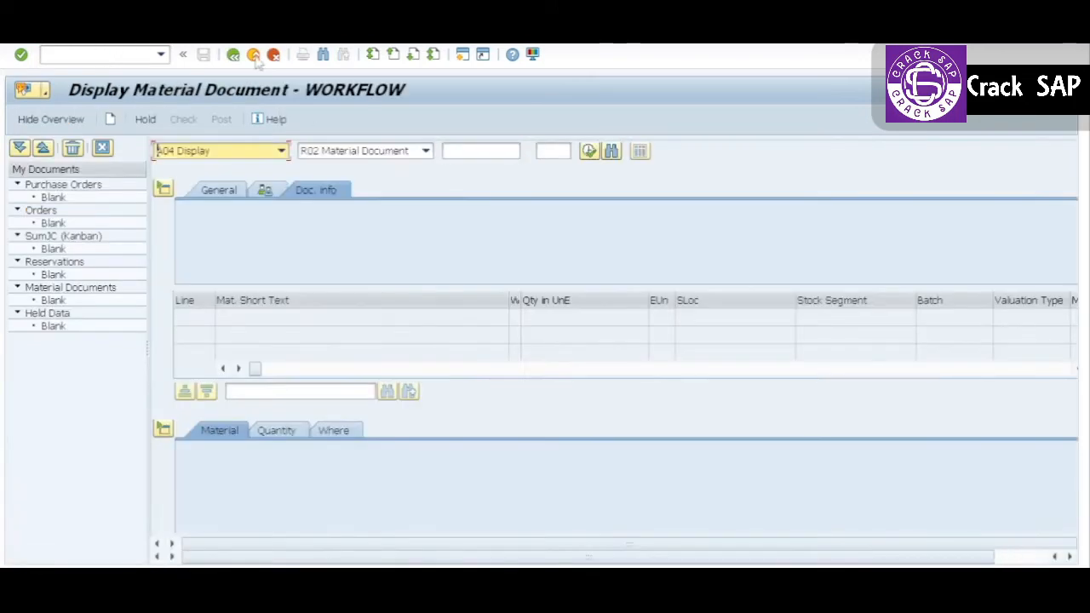
pyautogui.click(282, 151)
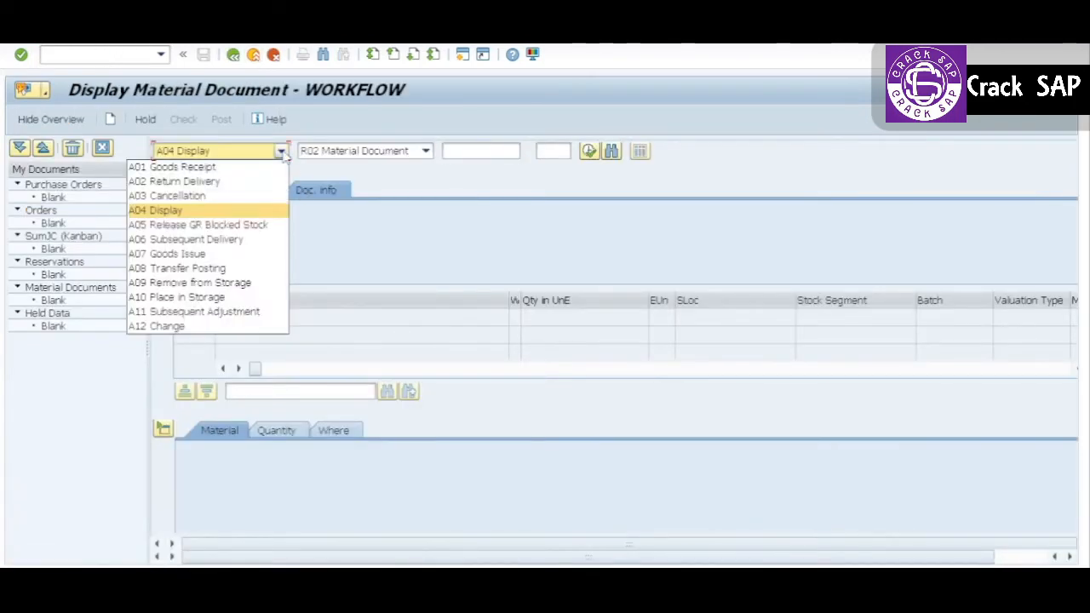
pyautogui.click(205, 170)
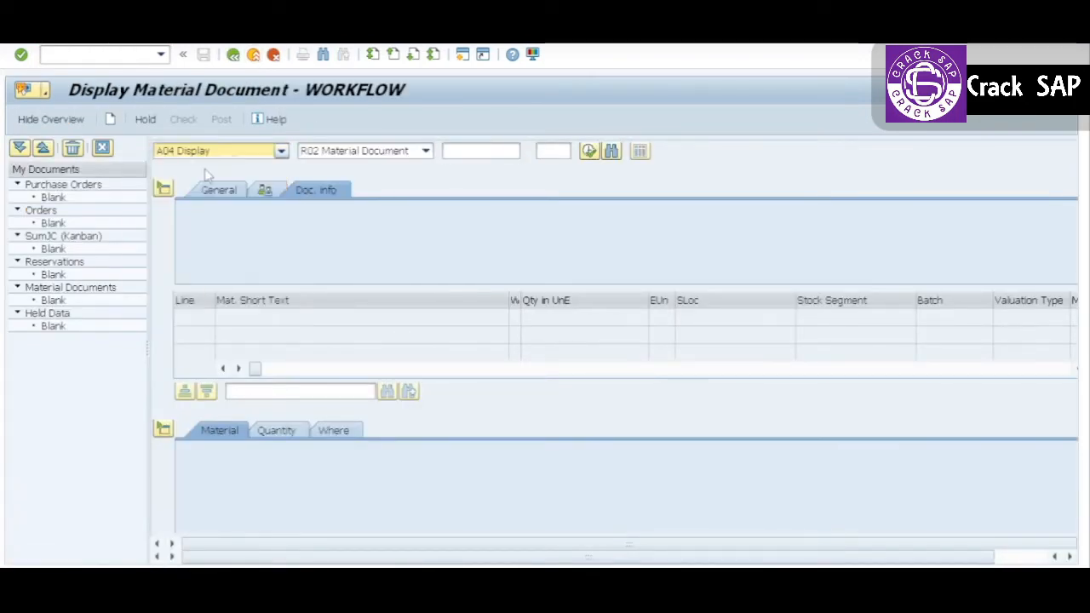
pyautogui.click(397, 153)
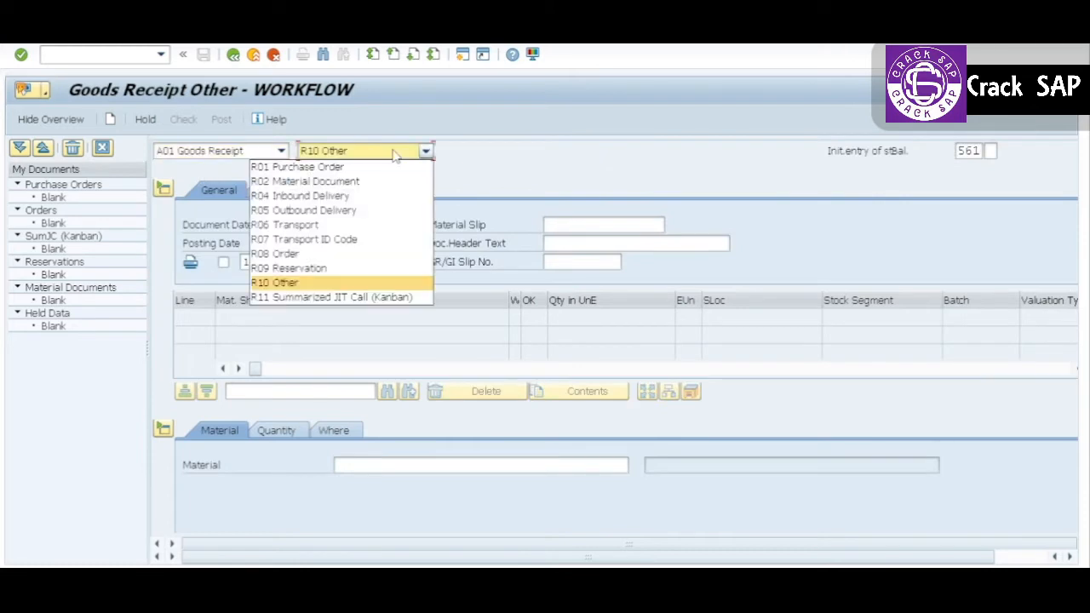
pyautogui.click(348, 169)
# Step: Load the newly created purchase order into the goods receipt by entering its number
pyautogui.write('45')
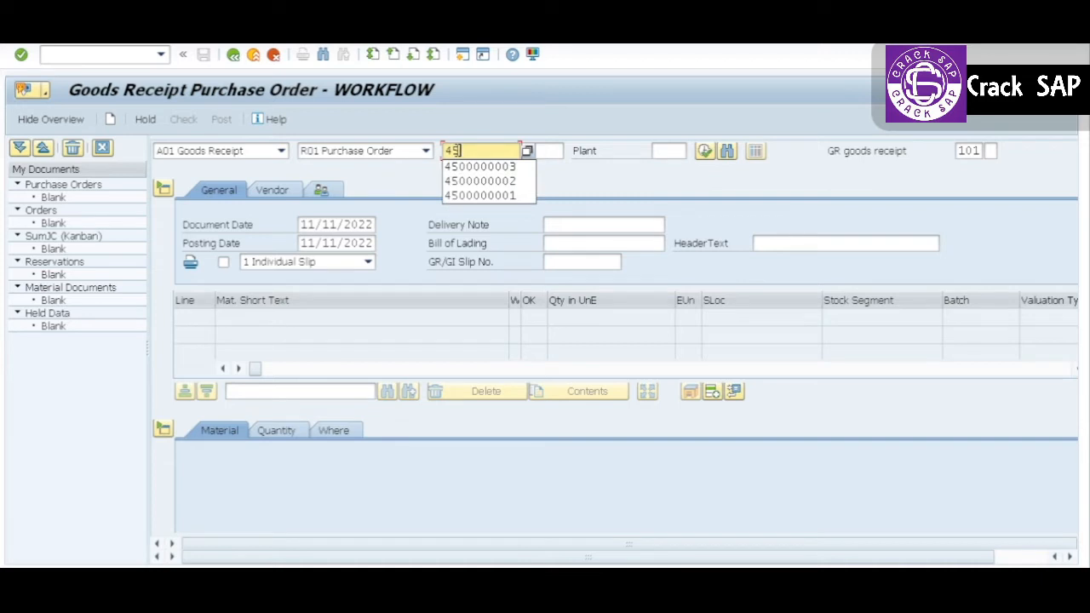
pyautogui.write('00000414')
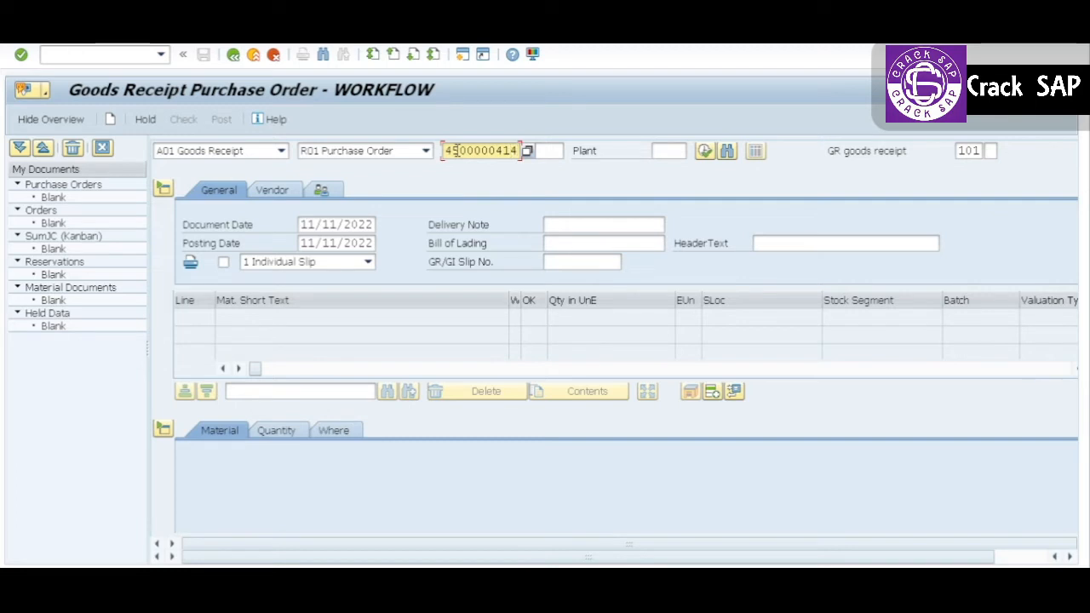
pyautogui.press('Return')
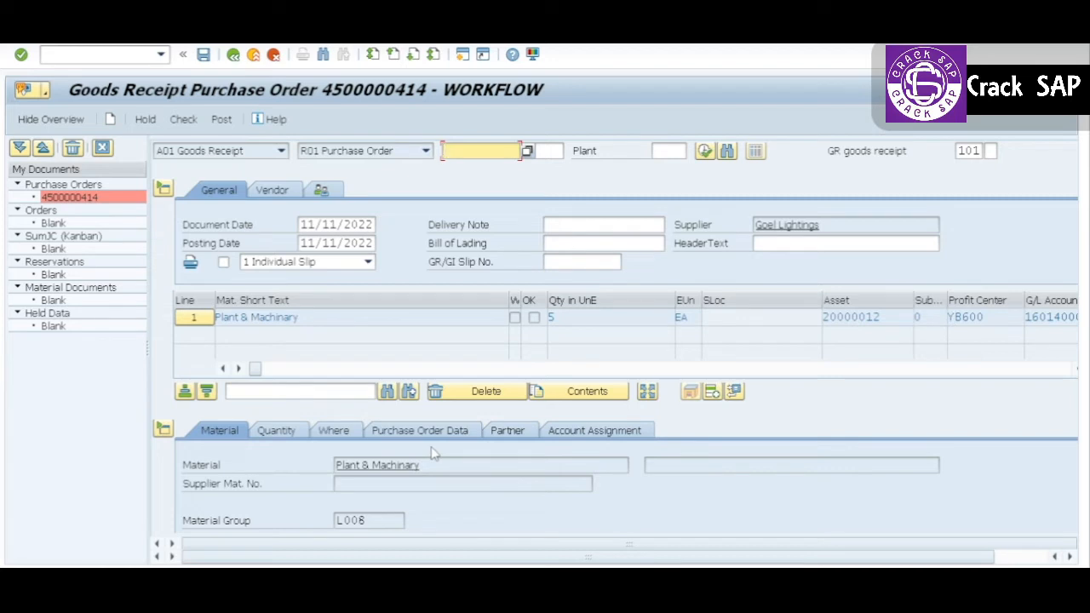
# Step: Mark the Plant & Machinery line as Item OK, and check and post the goods receipt
pyautogui.click(561, 227)
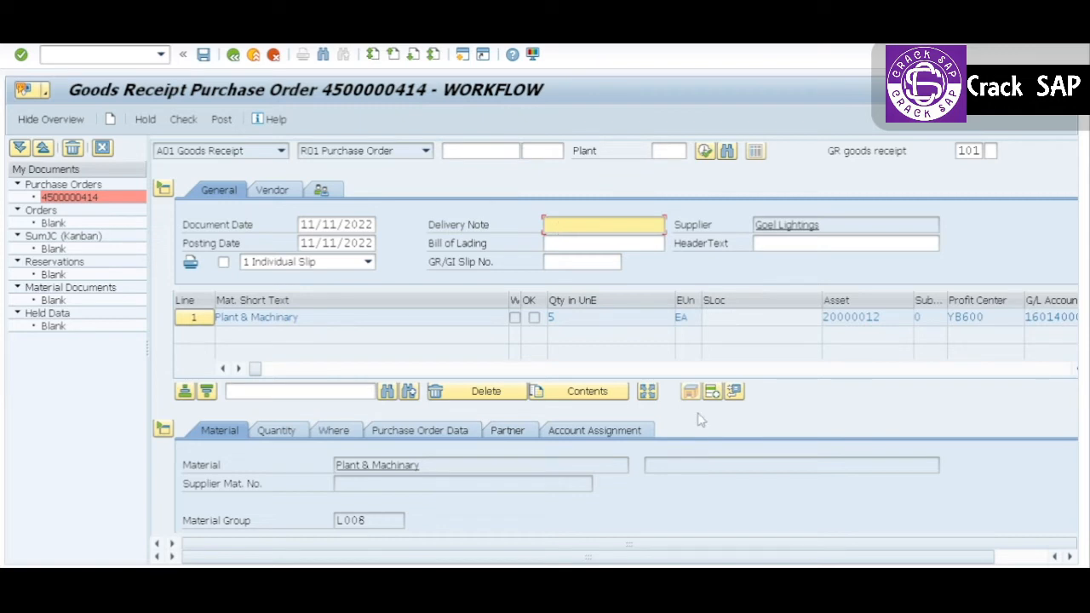
pyautogui.click(1078, 470)
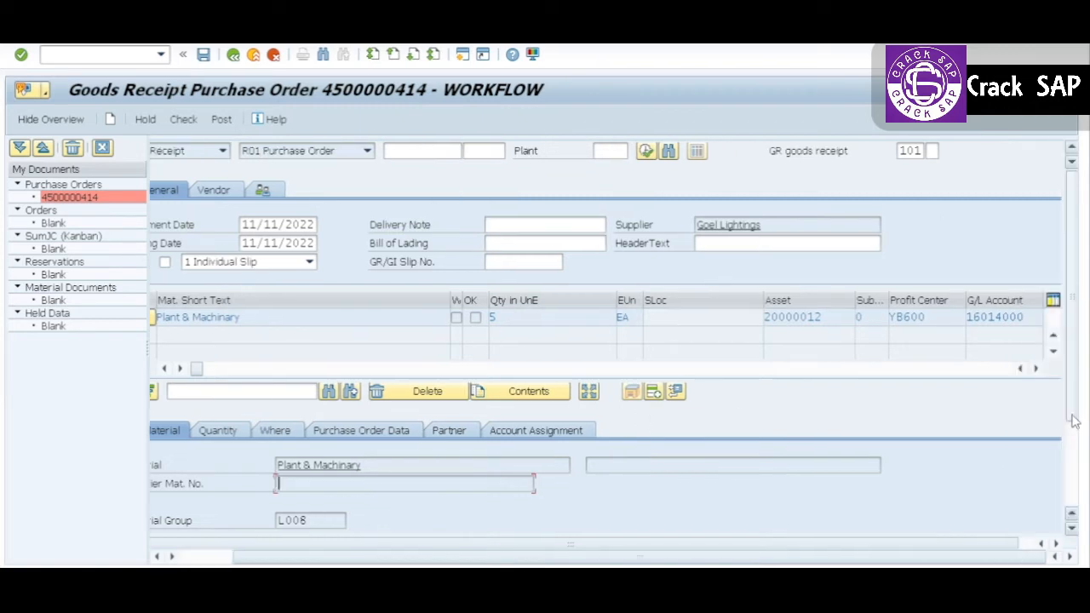
pyautogui.click(1075, 420)
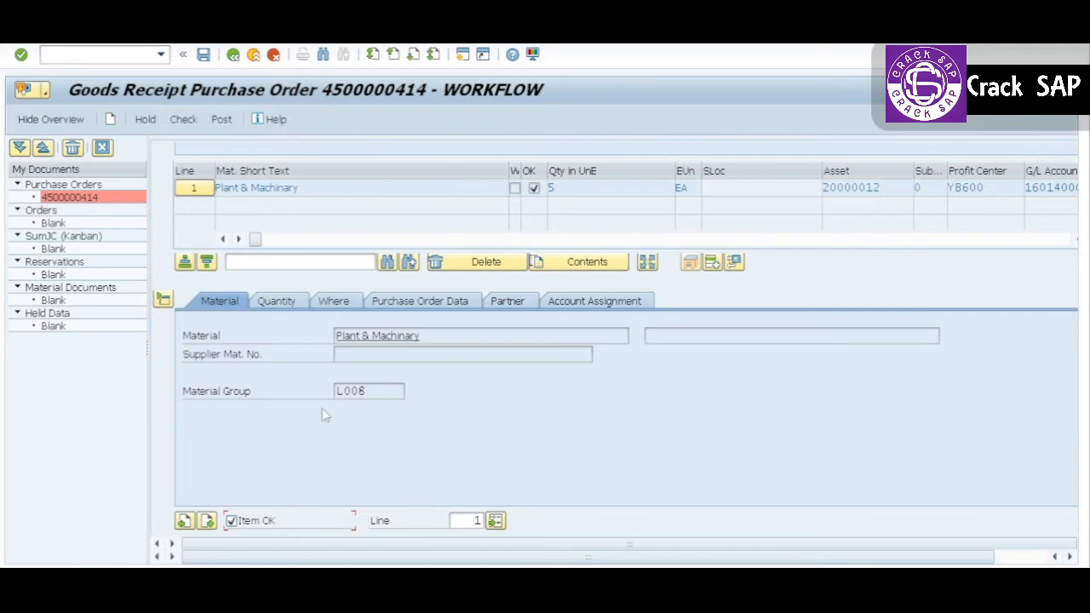
pyautogui.click(184, 120)
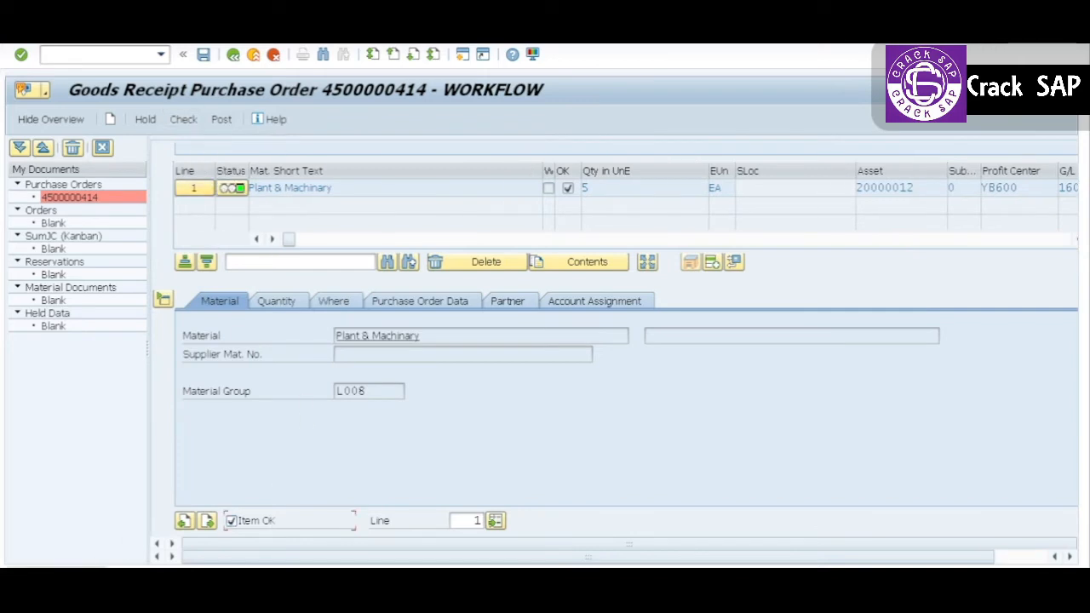
pyautogui.click(204, 55)
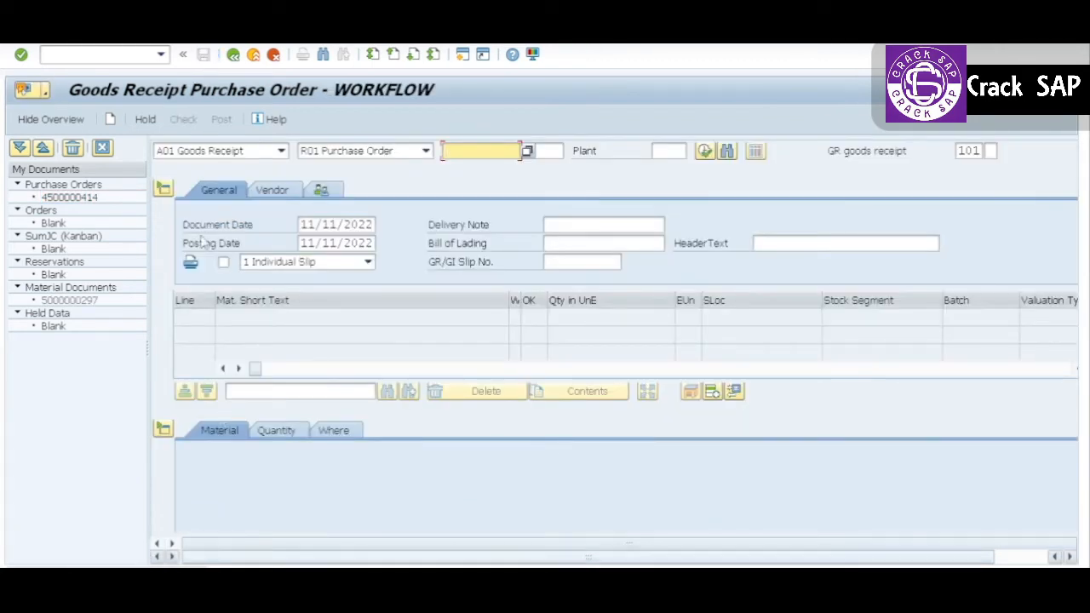
pyautogui.click(253, 54)
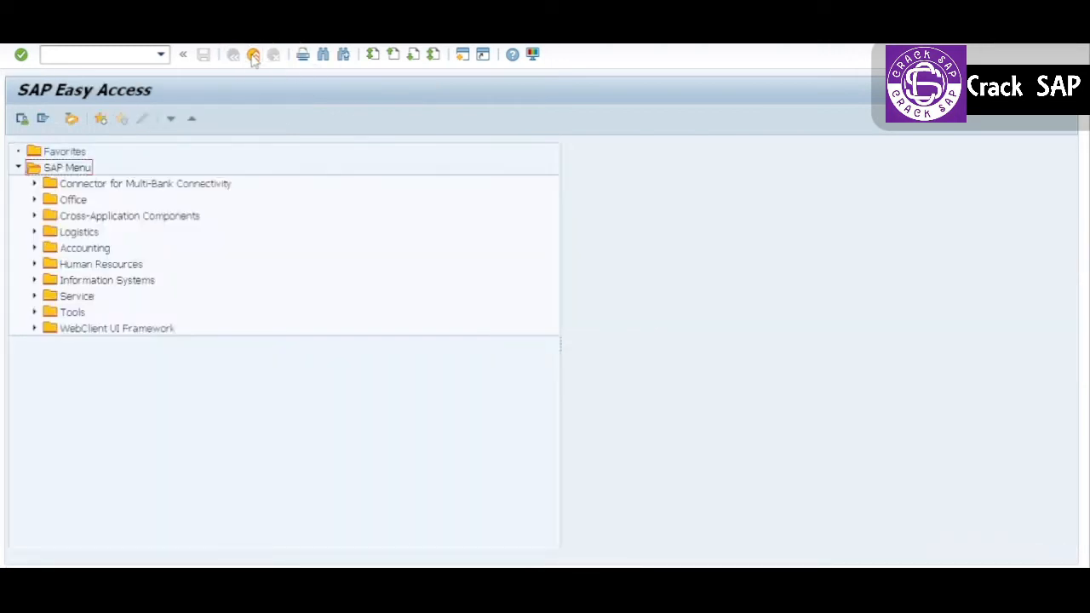
# Step: Open the master data of asset 20000012 in company code 1810 in change mode
pyautogui.click(84, 53)
pyautogui.press('Return')
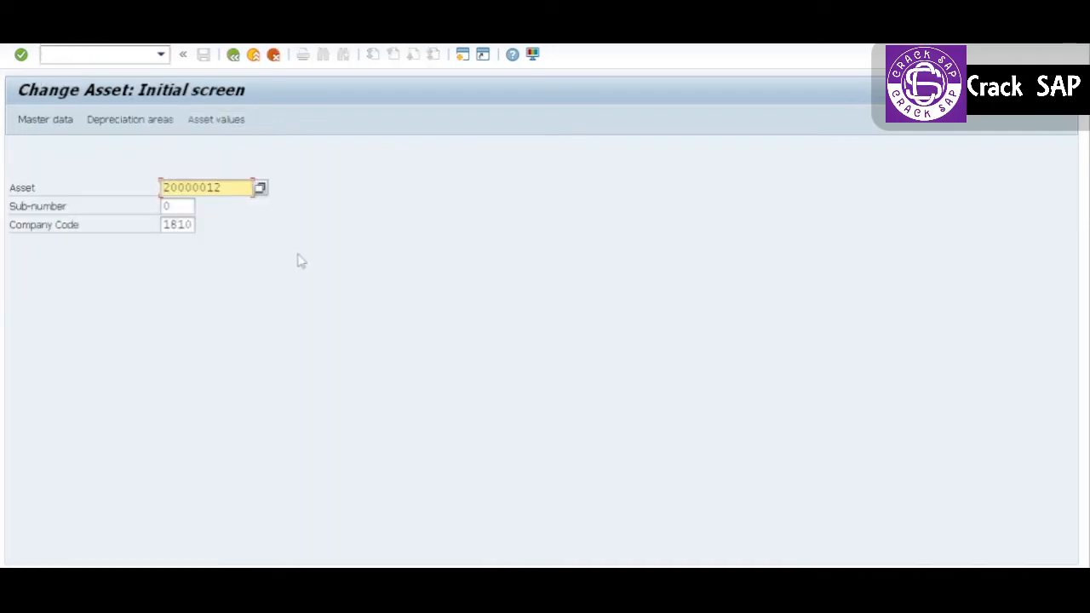
pyautogui.press('Return')
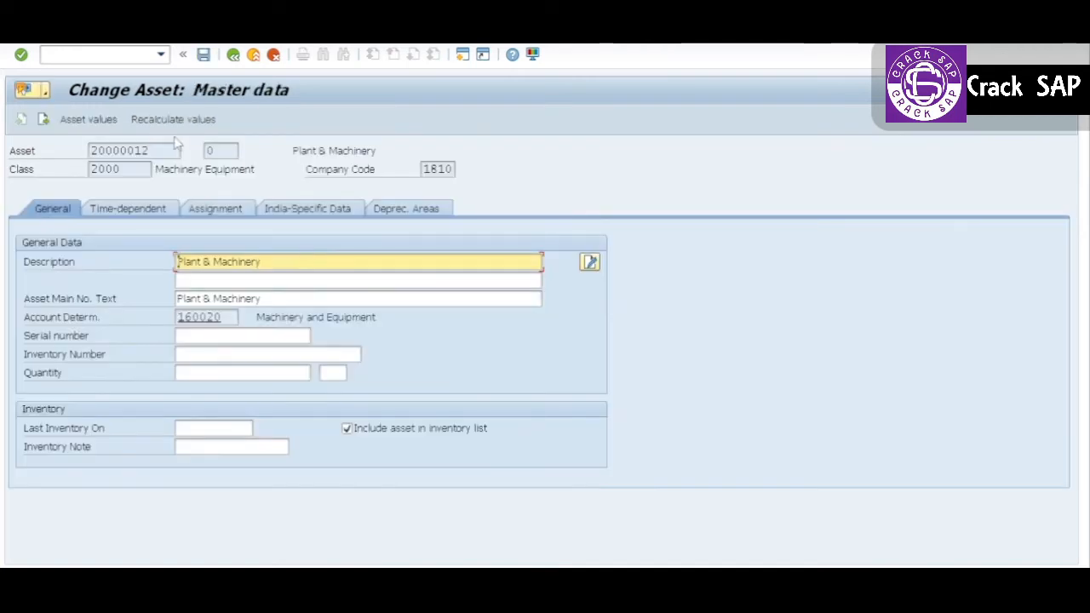
# Step: Examine the asset's planned book depreciation values for fiscal year 2022, and return to the start screen
pyautogui.click(110, 117)
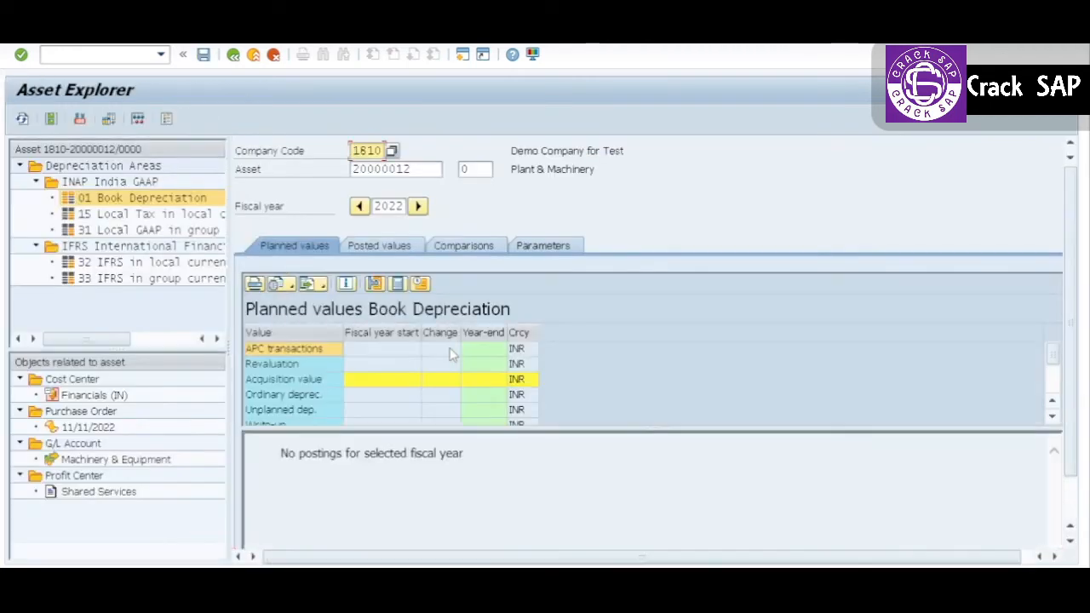
pyautogui.click(415, 413)
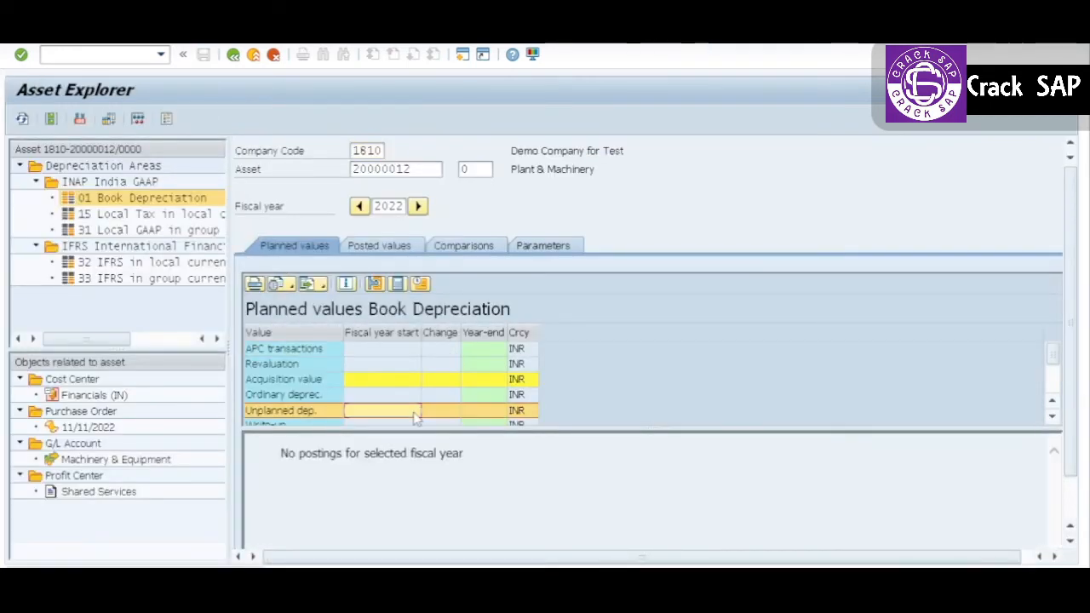
pyautogui.click(1053, 389)
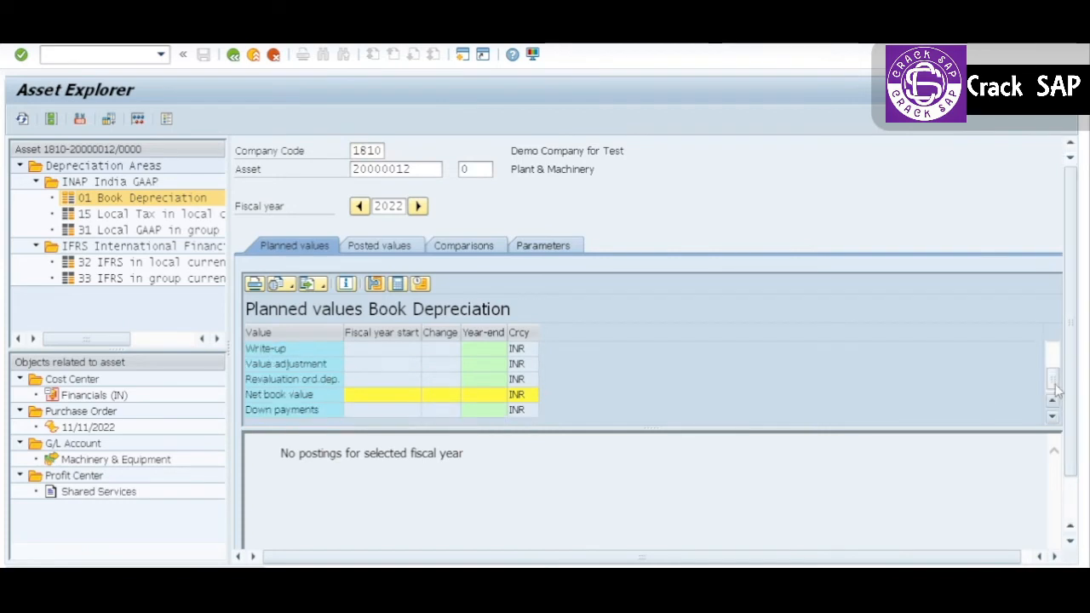
pyautogui.click(234, 56)
pyautogui.click(233, 56)
pyautogui.click(233, 56)
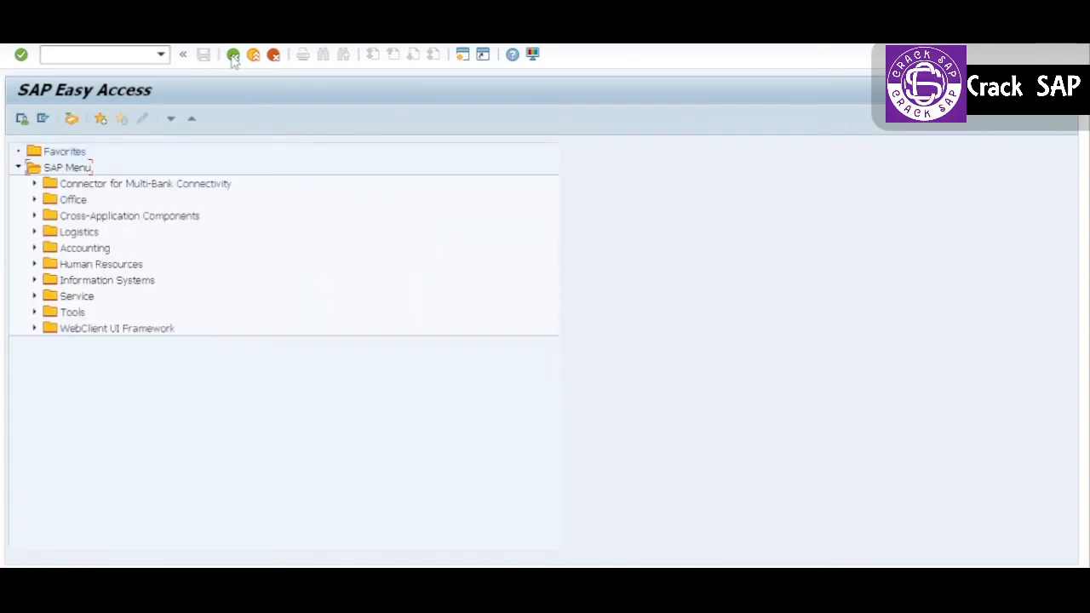
# Step: Start an incoming invoice for company code 1810 with invoice date 11/06/2022 and reference Test1
pyautogui.click(85, 55)
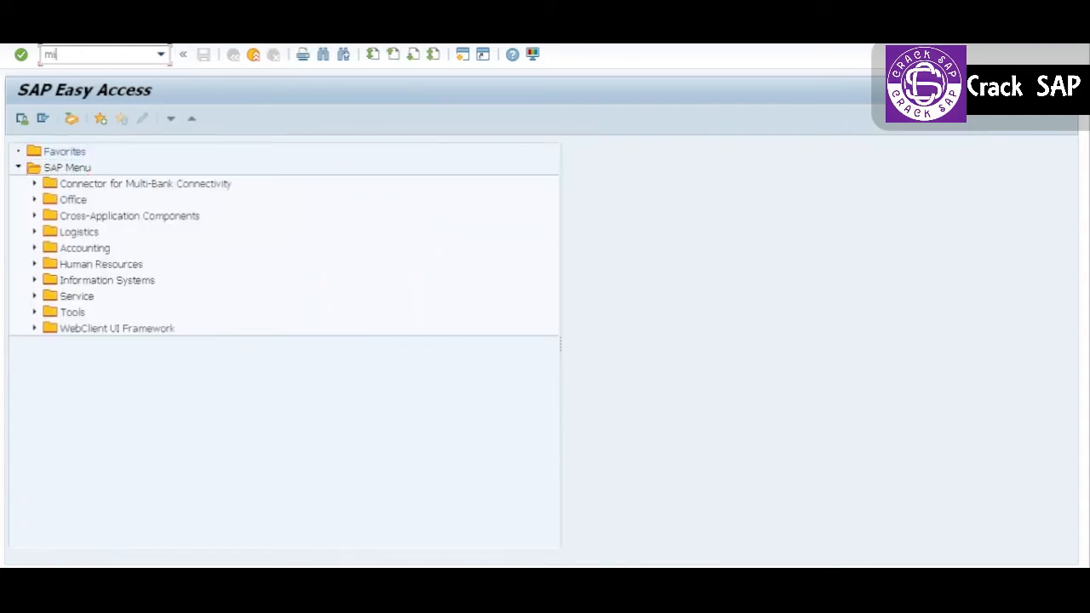
pyautogui.press('Return')
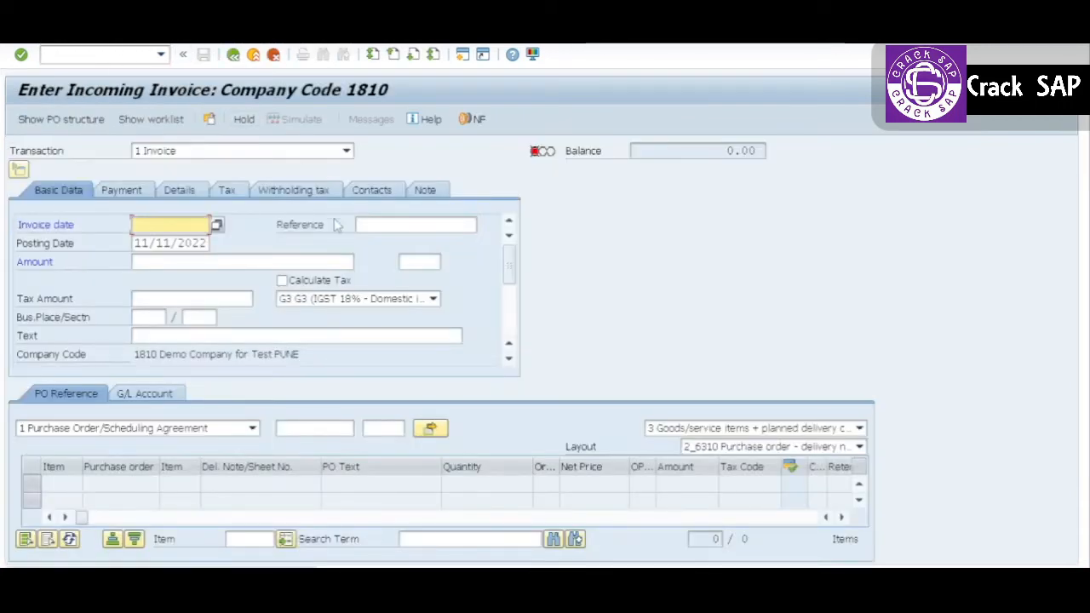
pyautogui.press('BackSpace')
pyautogui.press('Down')
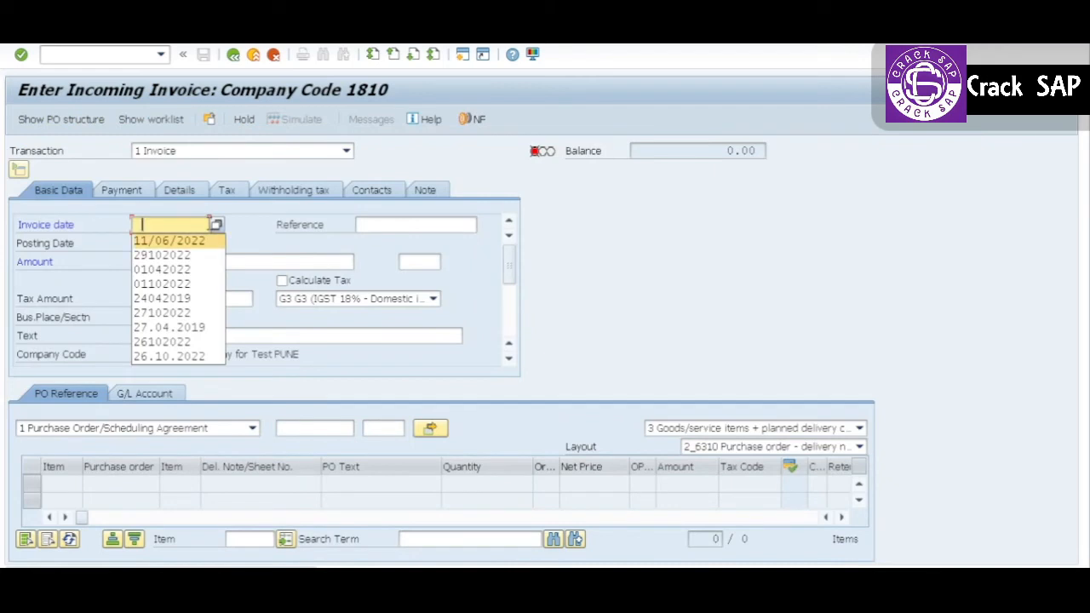
pyautogui.press('Return')
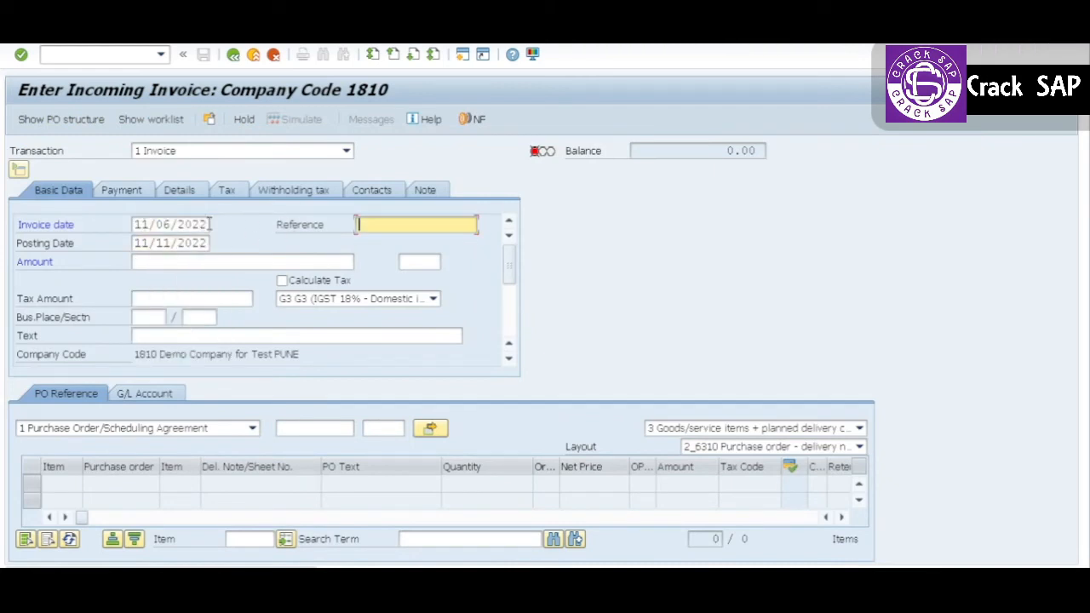
pyautogui.write('Test1')
pyautogui.press('Return')
pyautogui.press('Up')
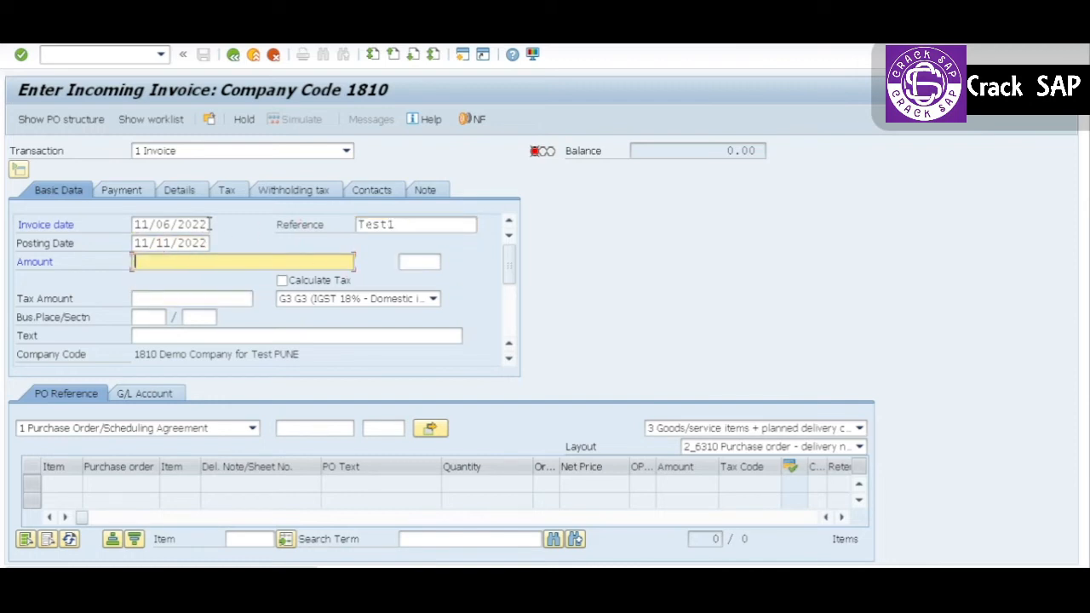
# Step: Reference the asset's purchase order by its number in the incoming invoice and load its Plant & Machinery item
pyautogui.press('Down')
pyautogui.press('Down')
pyautogui.press('Down')
pyautogui.press('Down')
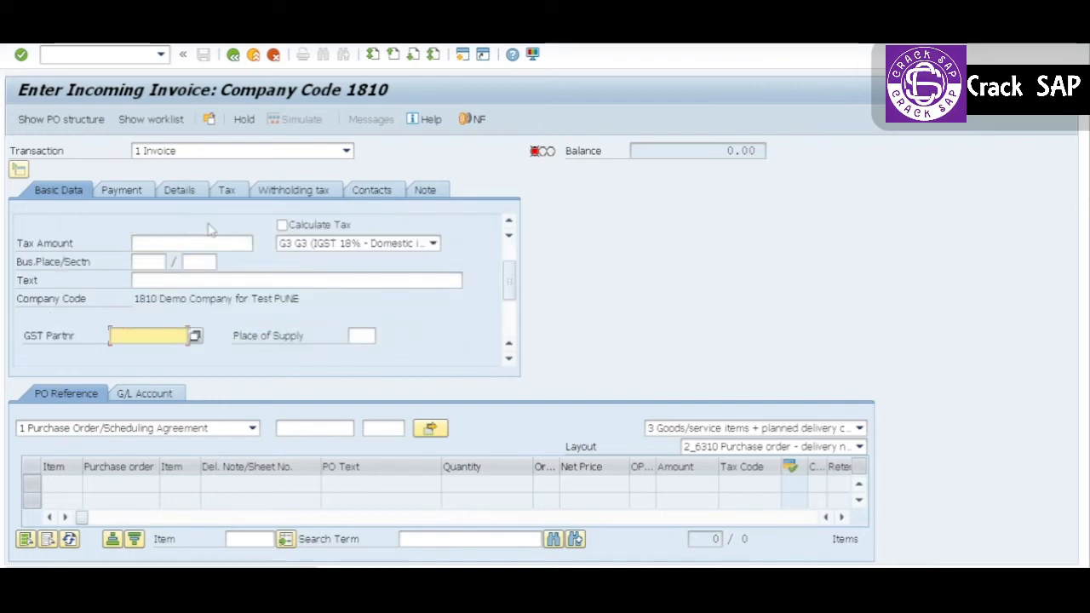
pyautogui.click(299, 428)
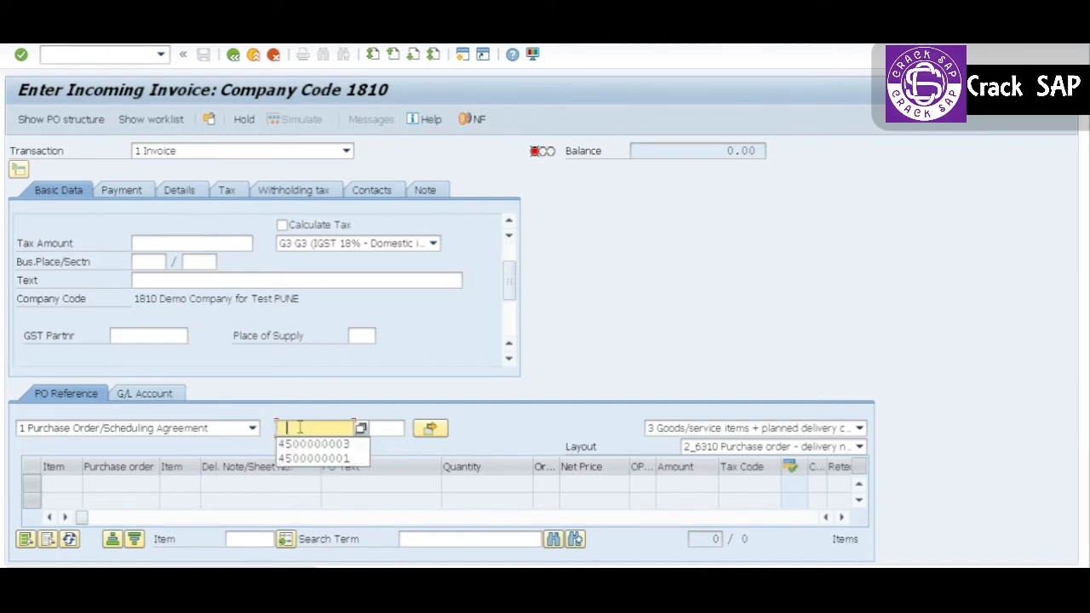
pyautogui.press('Return')
pyautogui.click(300, 428)
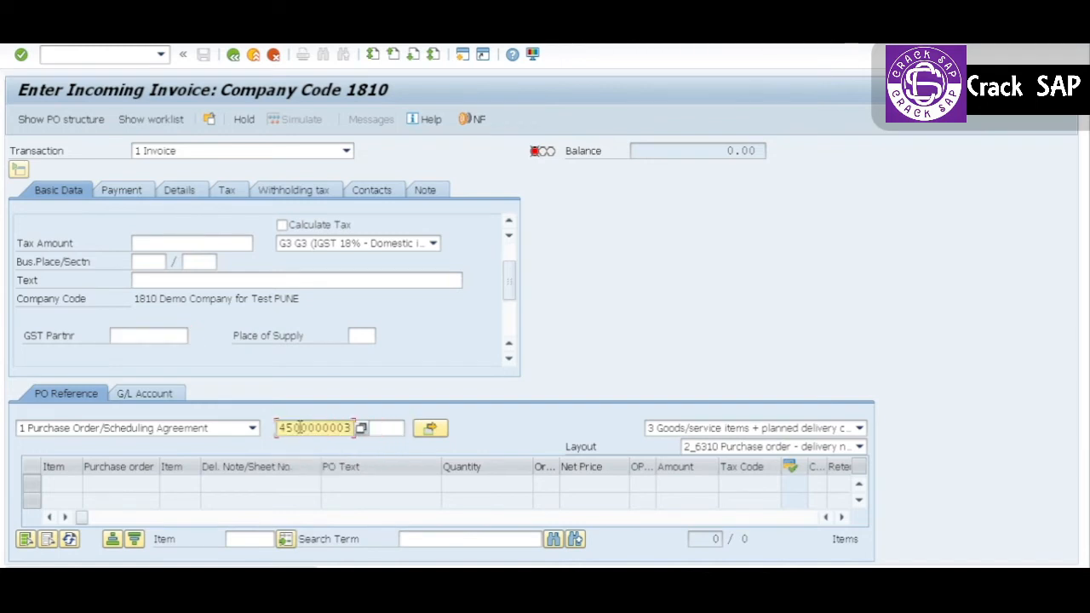
pyautogui.press('BackSpace')
pyautogui.press('BackSpace')
pyautogui.press('BackSpace')
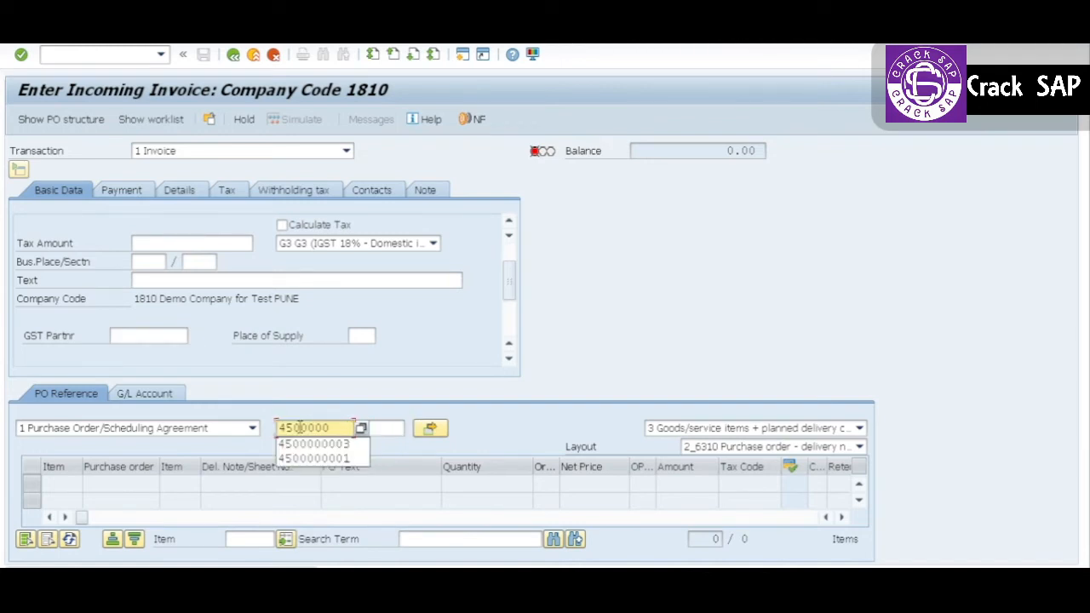
pyautogui.write('414')
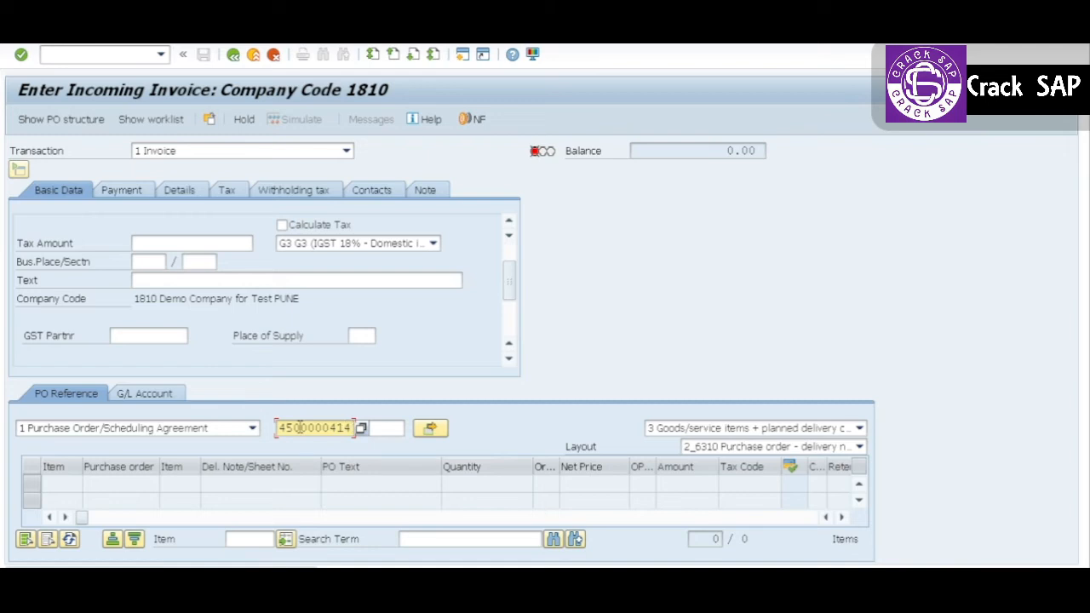
pyautogui.press('Return')
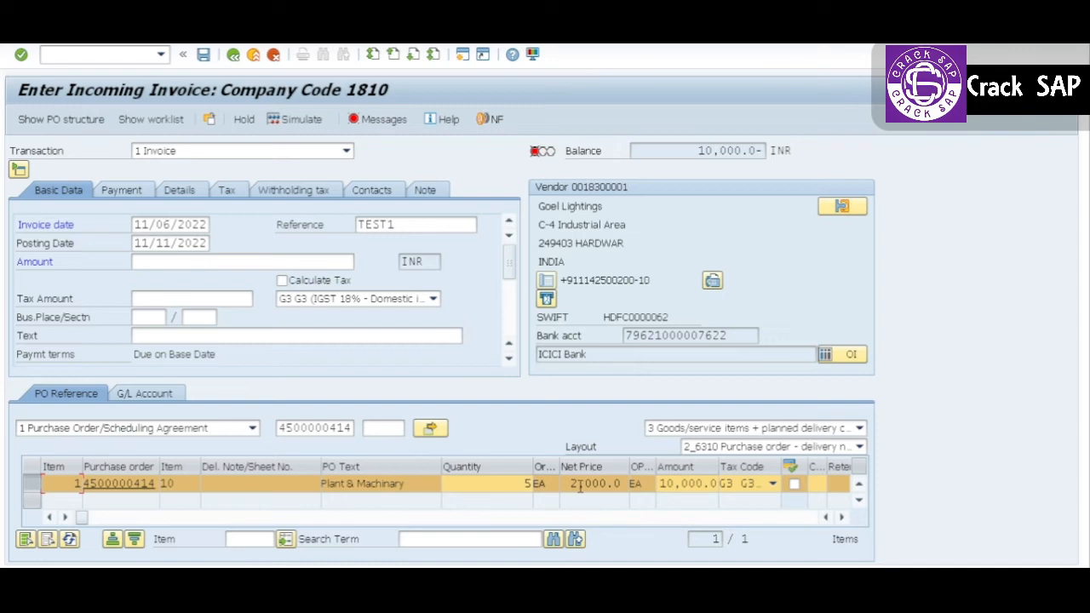
# Step: Keep tax code G3 (IGST 18%), turn on automatic tax calculation and acknowledge the down payment information
pyautogui.click(380, 301)
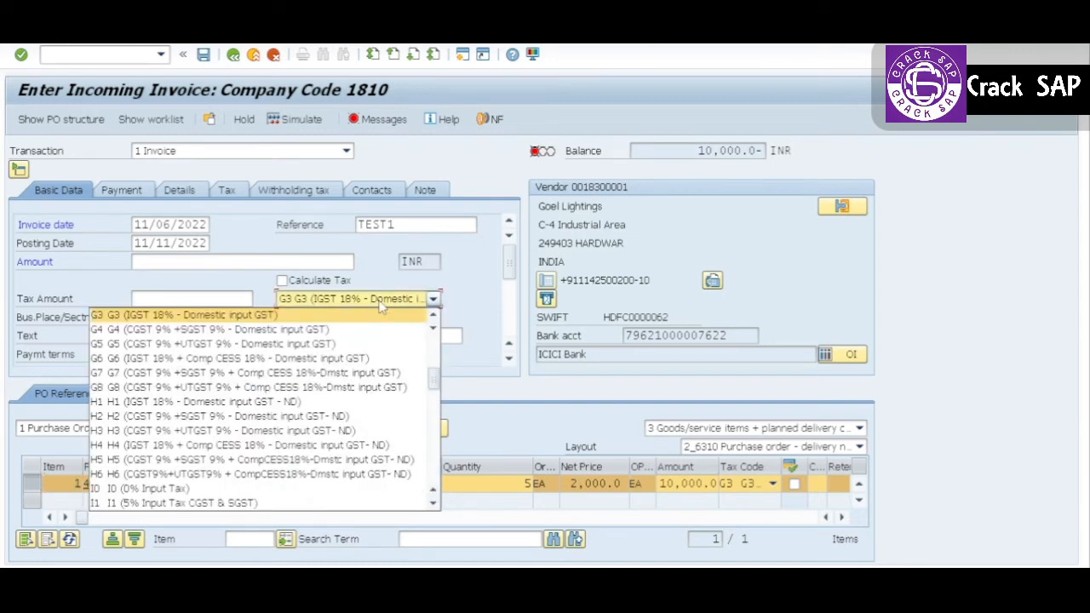
pyautogui.click(381, 305)
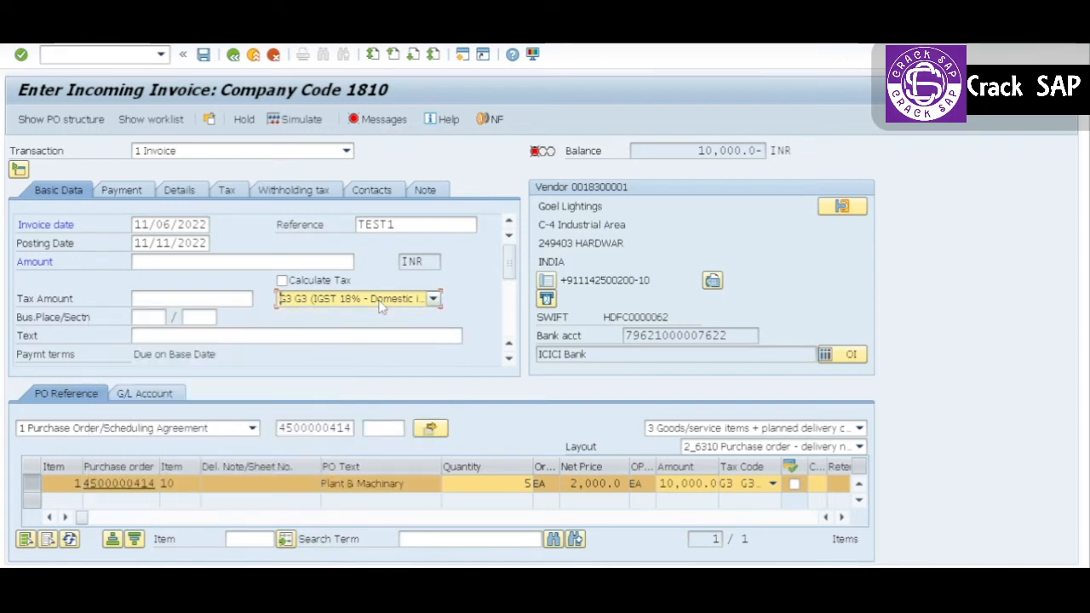
pyautogui.click(332, 281)
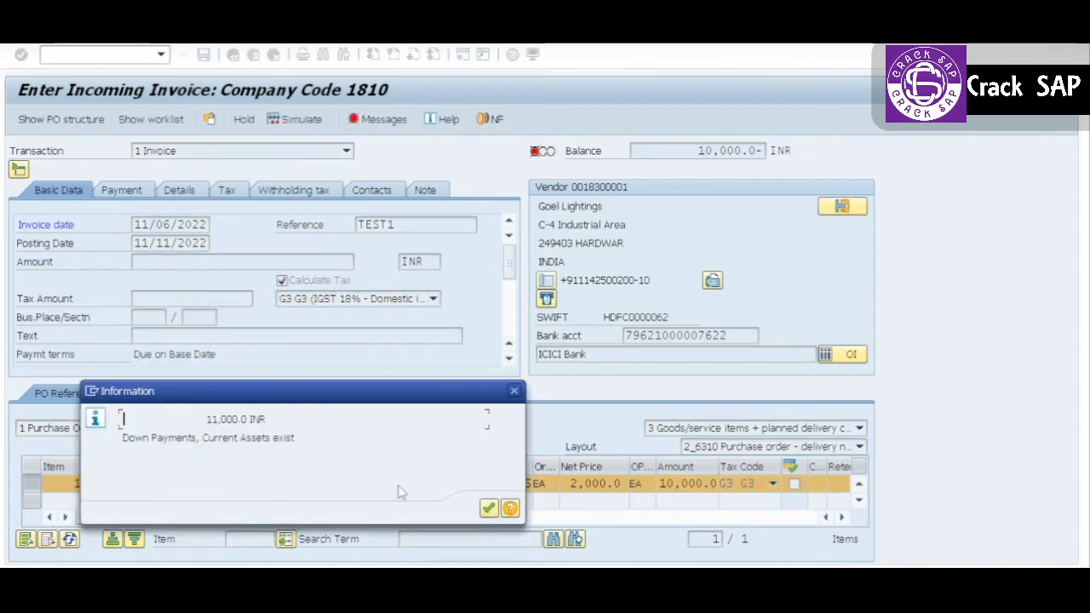
pyautogui.click(488, 508)
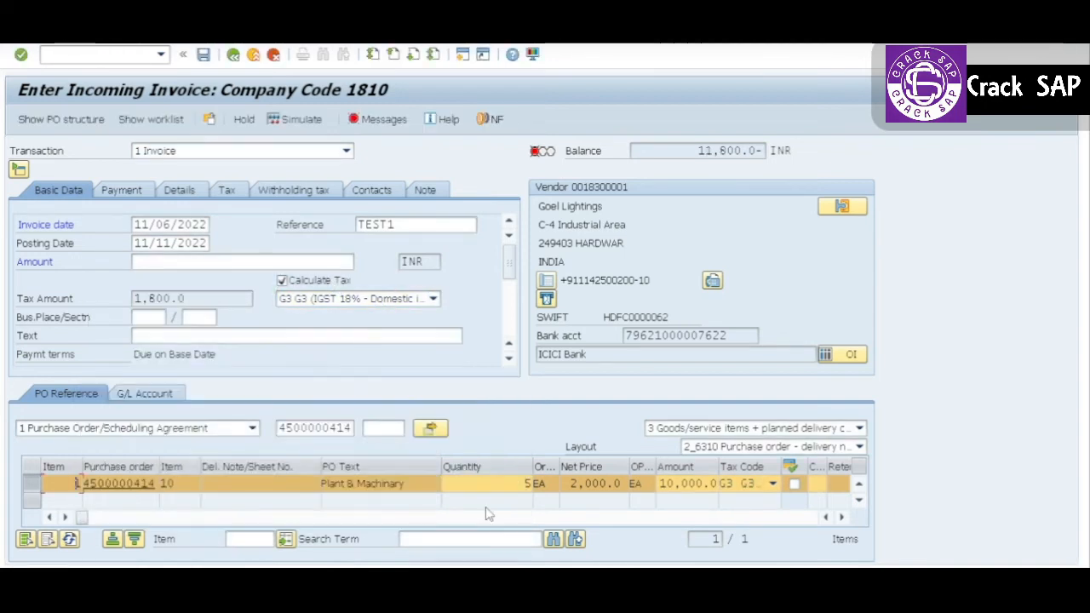
# Step: Set the gross invoice amount to 11,800 INR
pyautogui.click(167, 261)
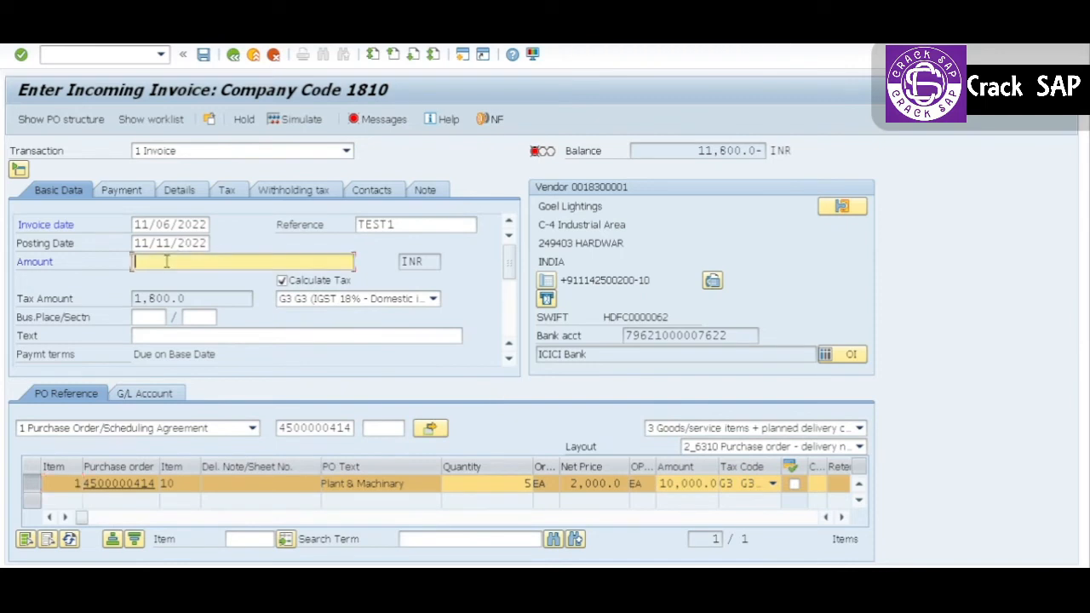
pyautogui.write('11,80')
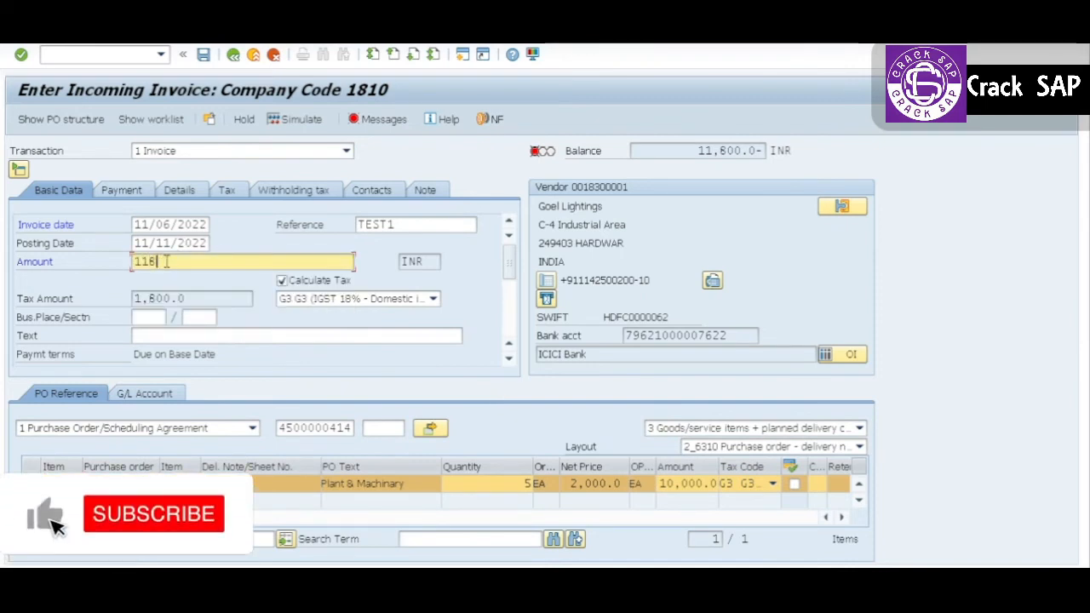
pyautogui.write('00')
pyautogui.press('Return')
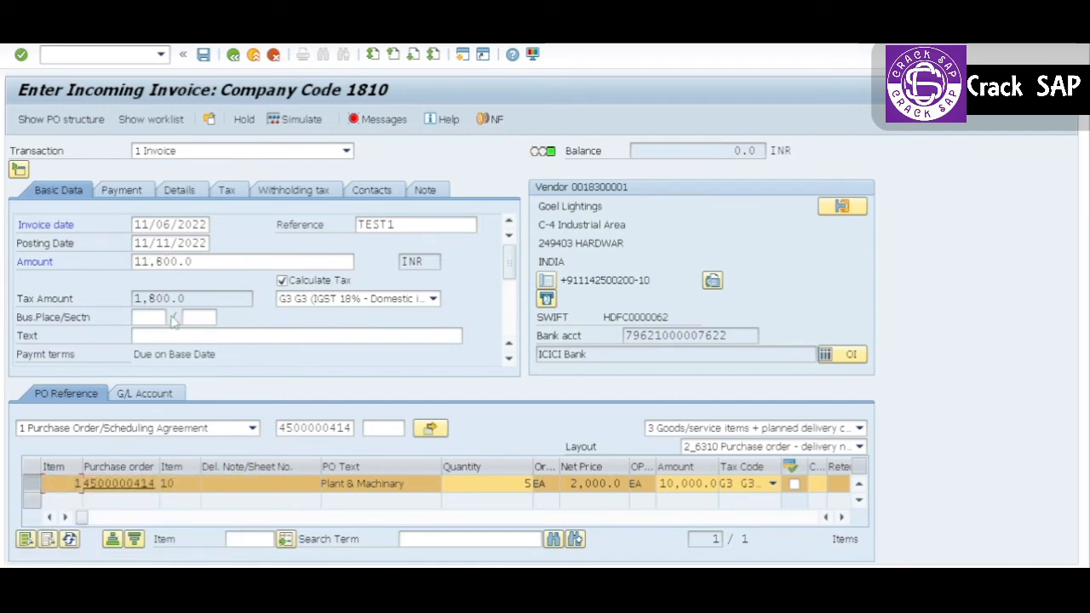
# Step: Check the invoice messages and assign HSN/SAC code 85011020 to the Plant & Machinery item
pyautogui.click(358, 124)
pyautogui.click(905, 225)
pyautogui.click(813, 517)
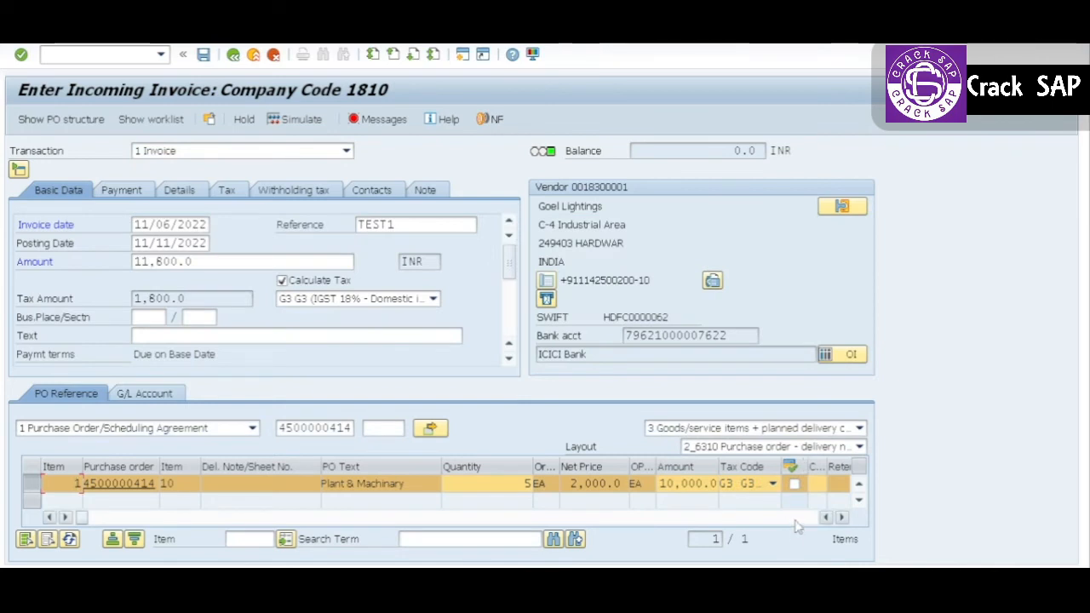
pyautogui.click(50, 517)
pyautogui.click(49, 517)
pyautogui.click(183, 481)
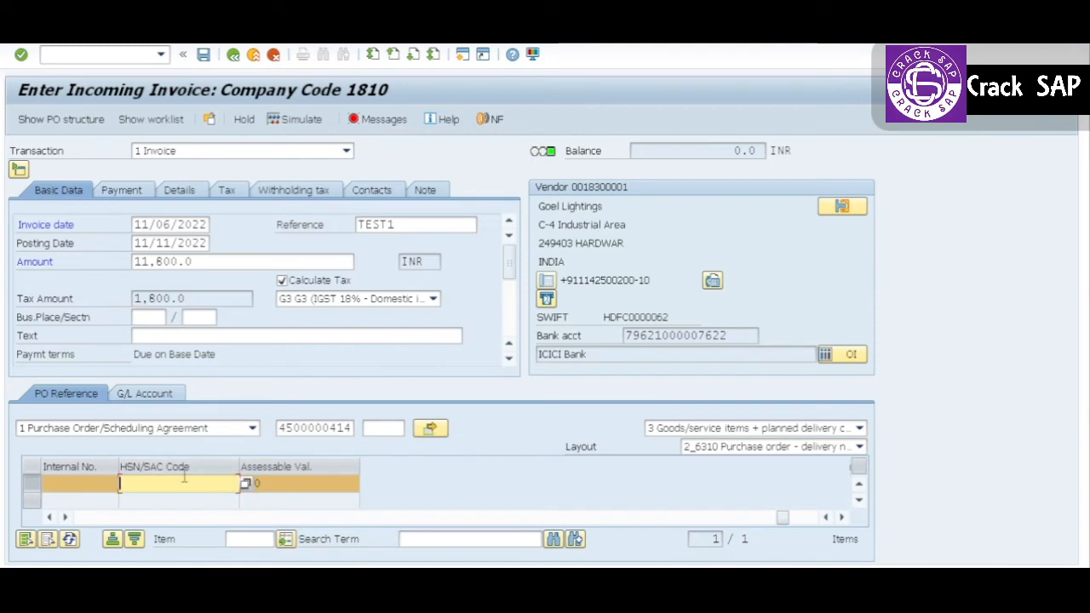
pyautogui.press('Return')
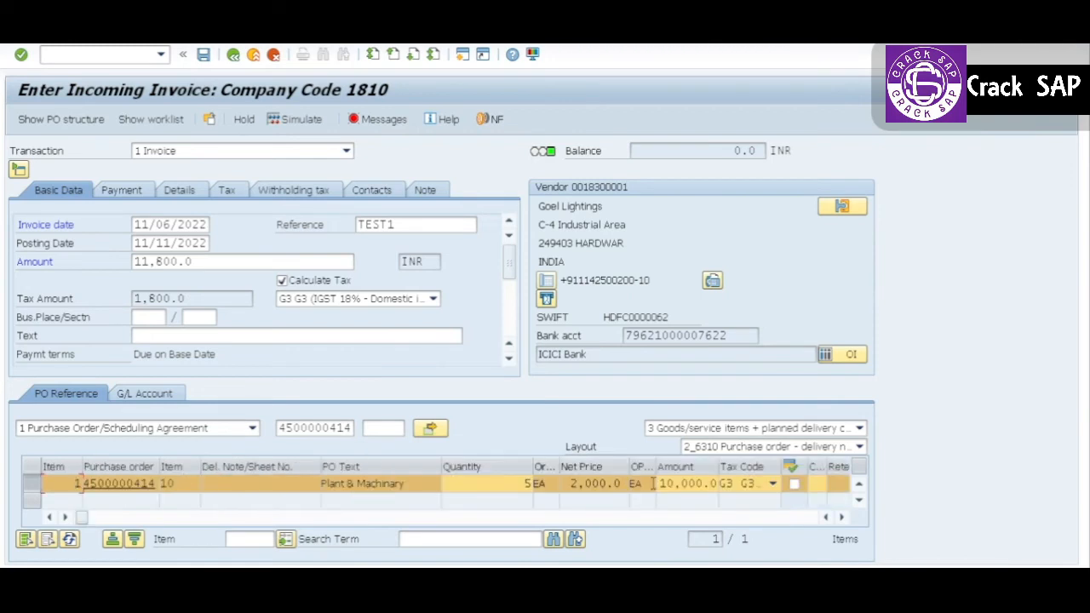
pyautogui.click(786, 518)
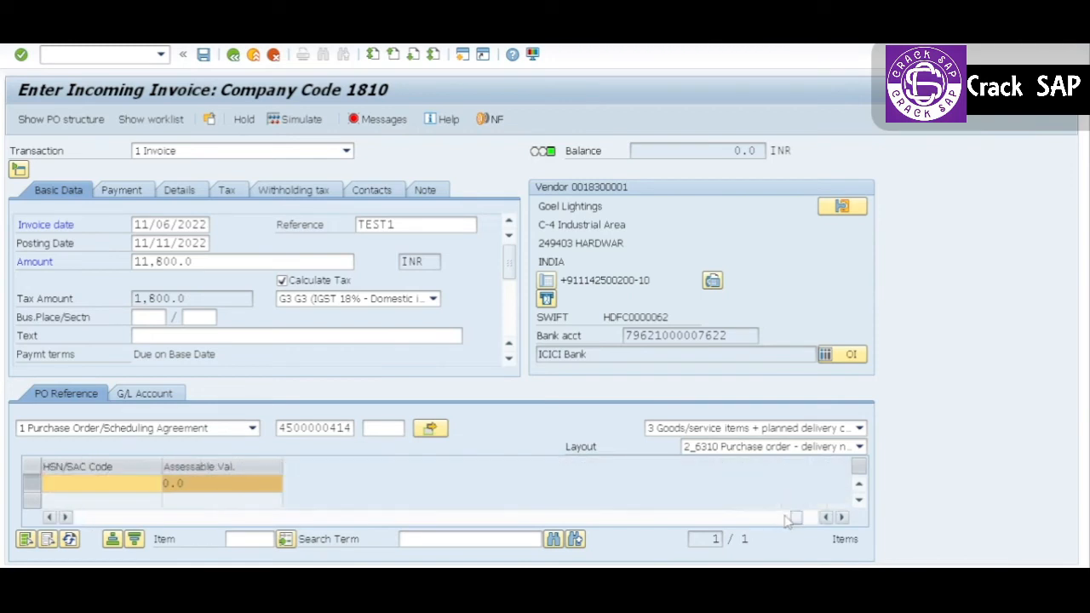
pyautogui.click(186, 484)
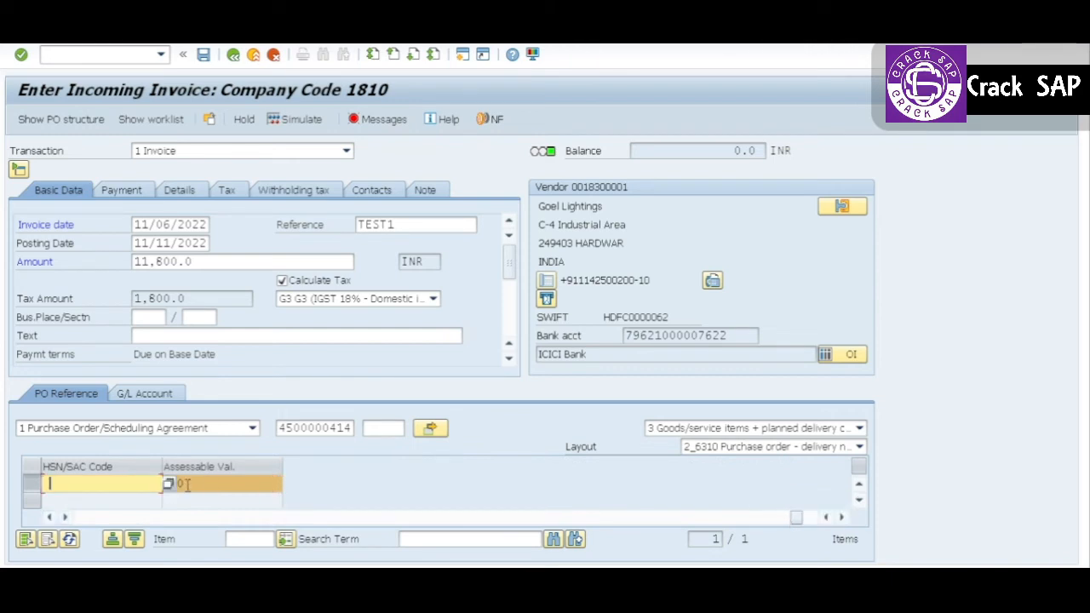
pyautogui.click(49, 517)
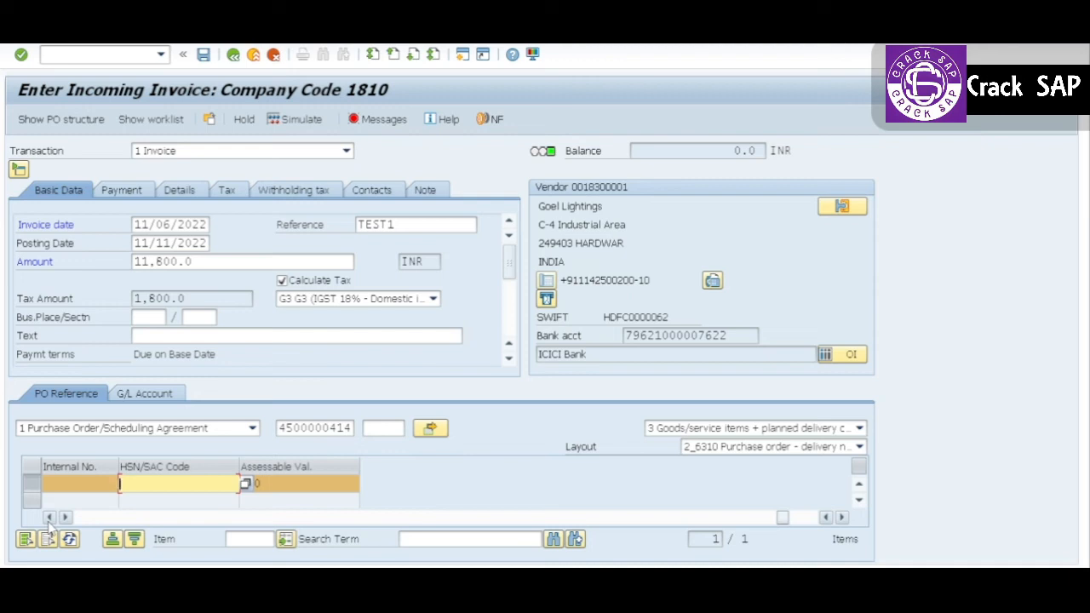
pyautogui.write('85011020')
pyautogui.press('Return')
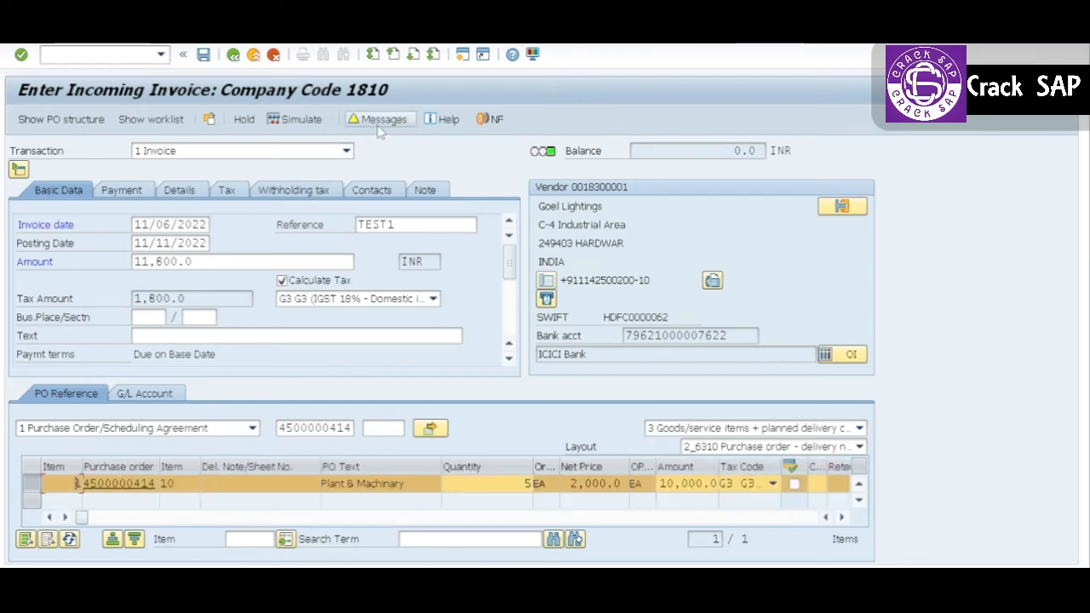
# Step: Simulate the incoming invoice to check its account postings, close the simulation and post the invoice
pyautogui.click(296, 120)
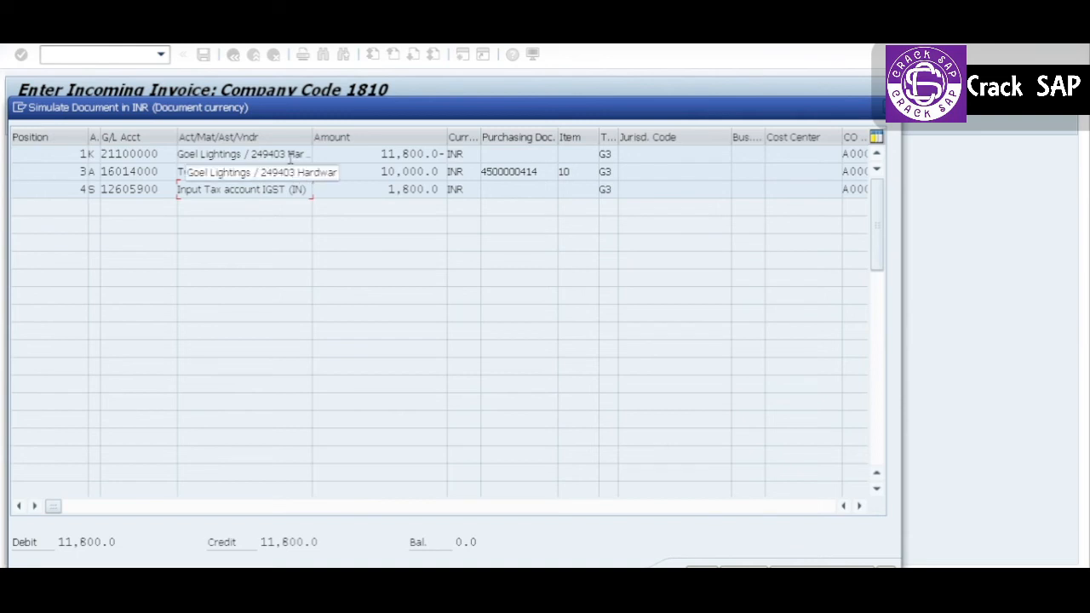
pyautogui.click(886, 567)
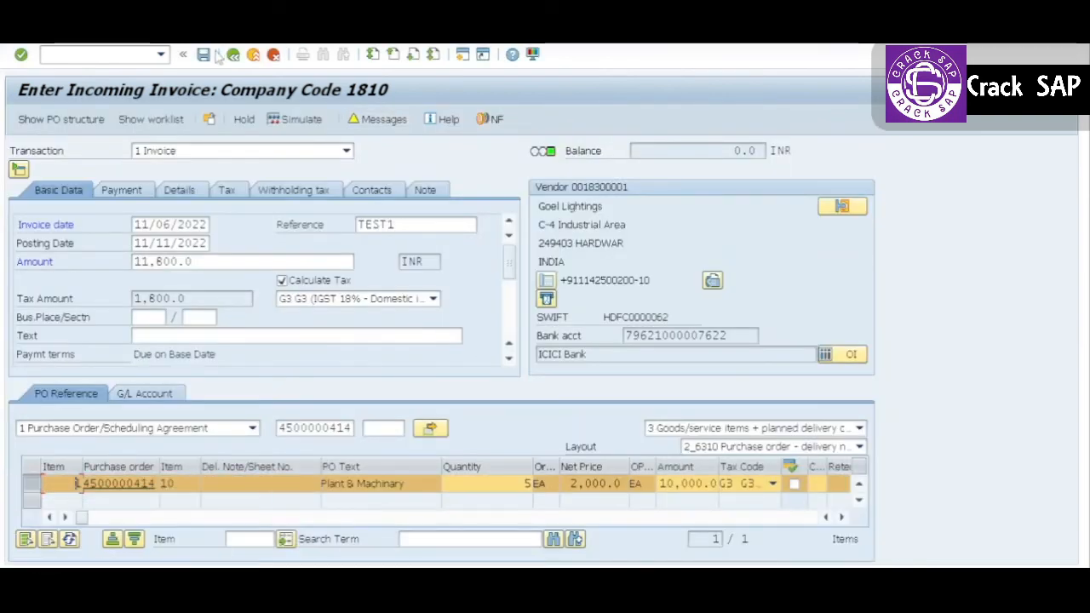
pyautogui.click(212, 53)
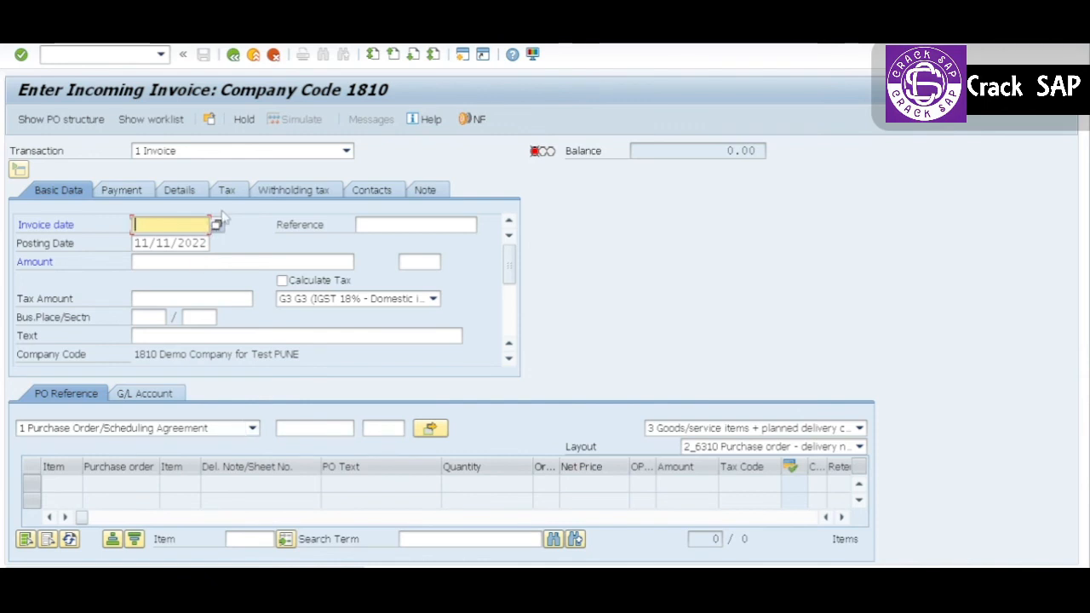
# Step: Leave invoice entry and open the master data of asset 20000012 in company code 1810 with transaction AS02
pyautogui.click(253, 54)
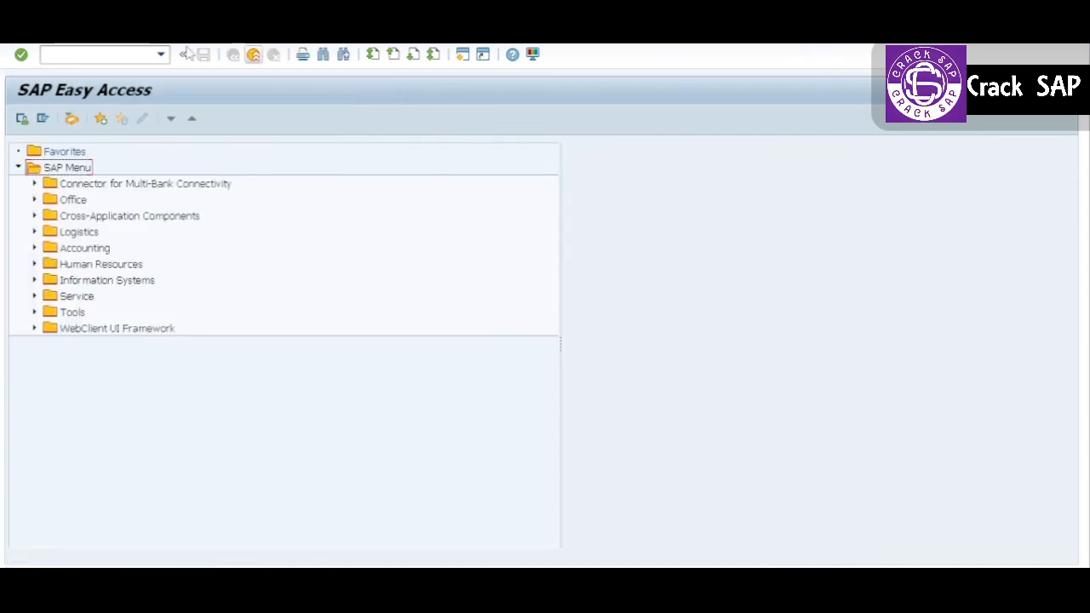
pyautogui.click(55, 53)
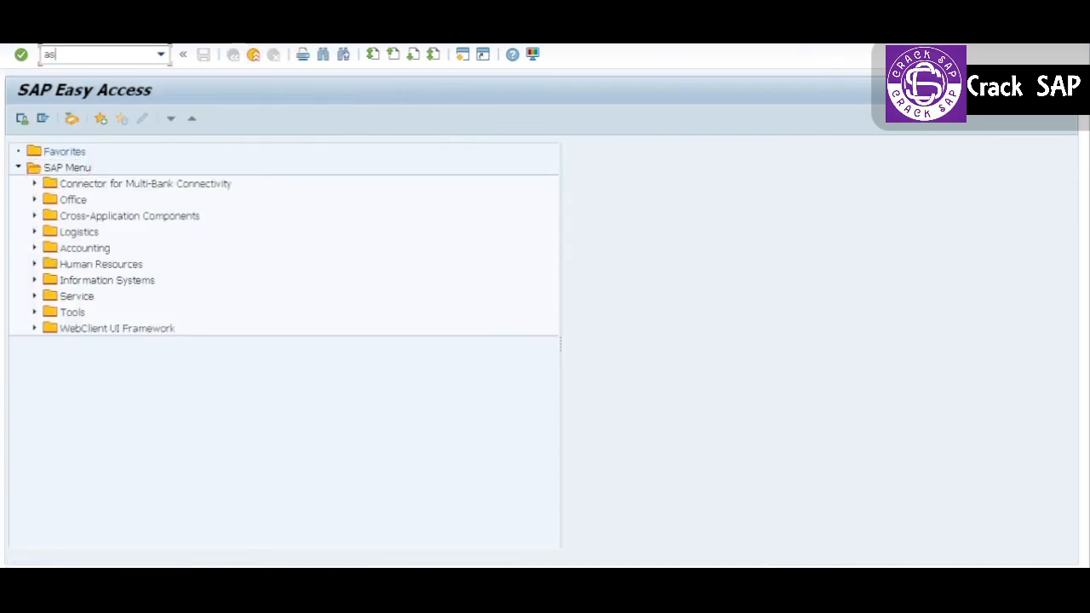
pyautogui.write('as02')
pyautogui.press('Return')
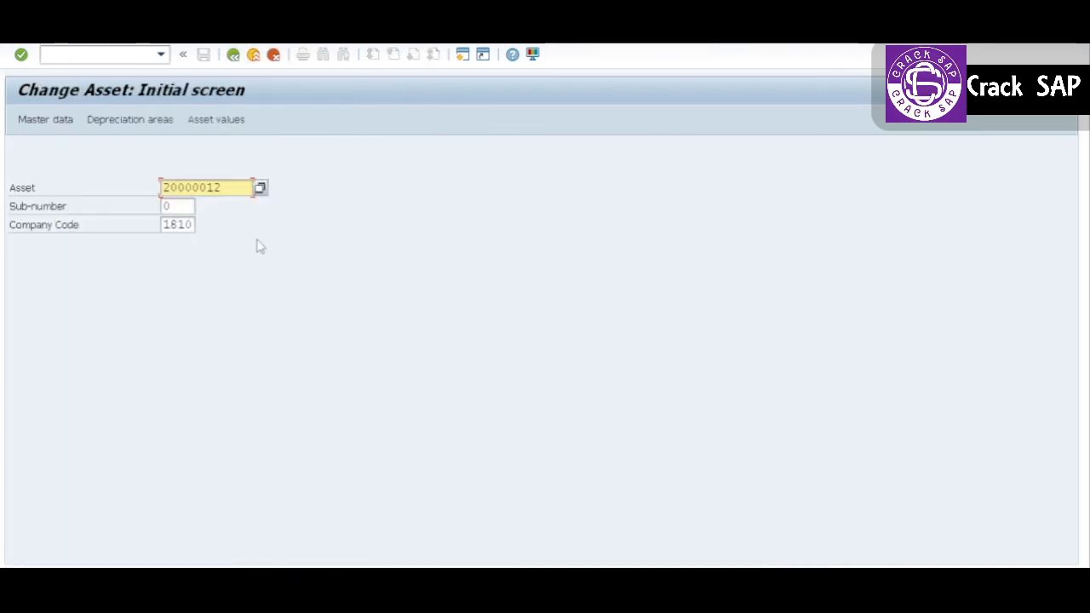
pyautogui.press('Return')
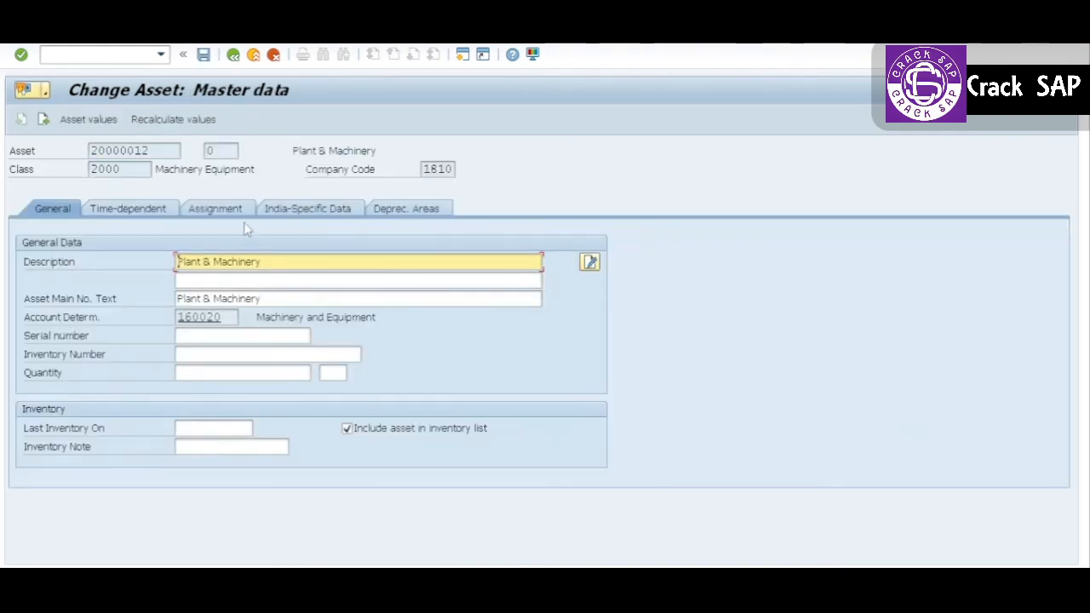
# Step: Examine the asset's planned and posted book depreciation values for fiscal year 2022, including ordinary depreciation for periods 11 and 12
pyautogui.click(88, 120)
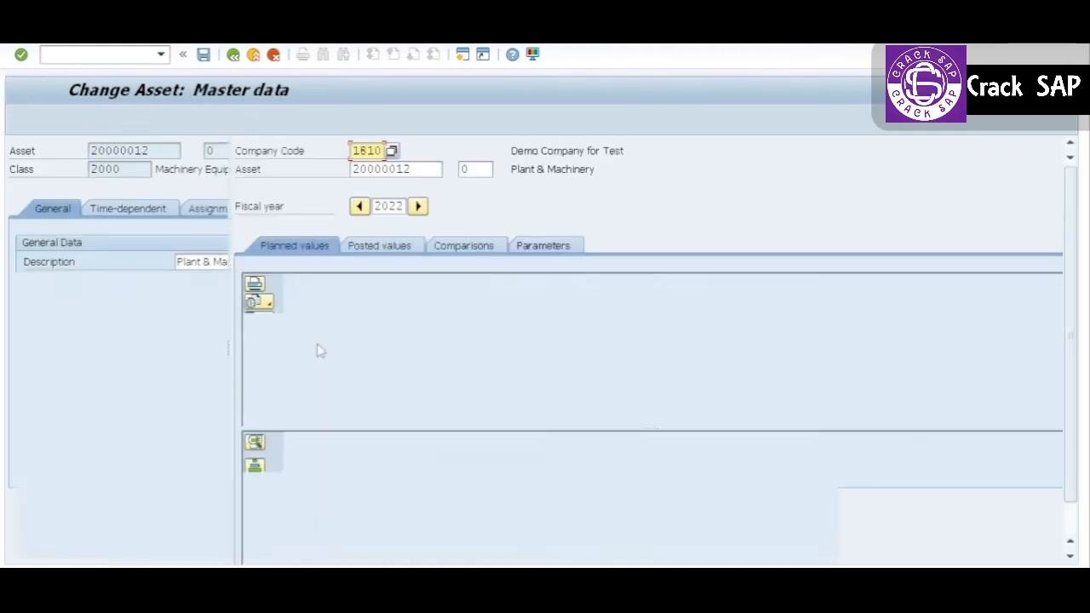
pyautogui.click(452, 352)
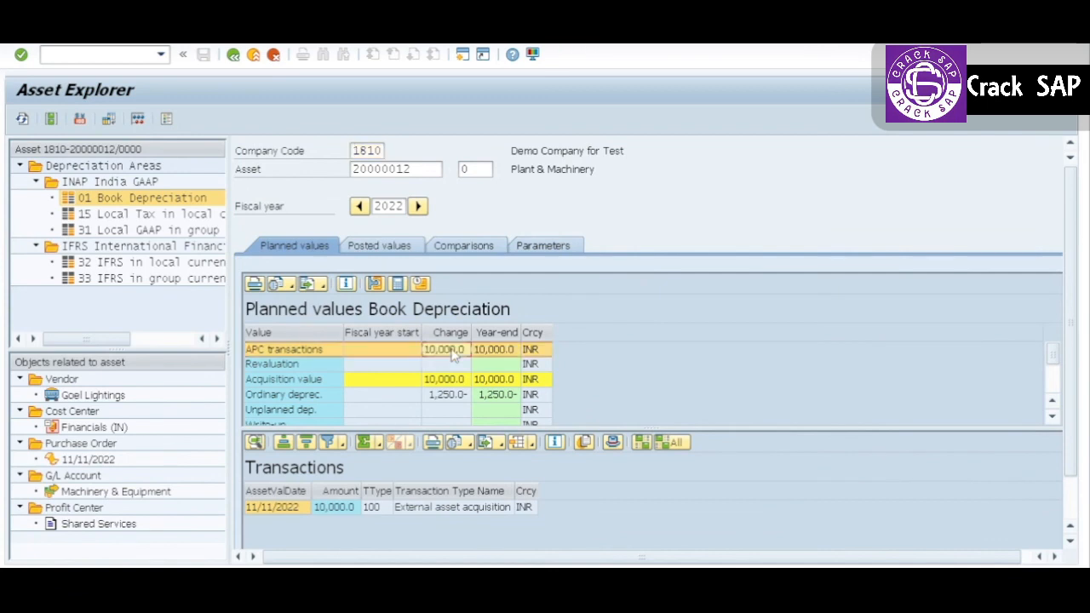
pyautogui.click(446, 396)
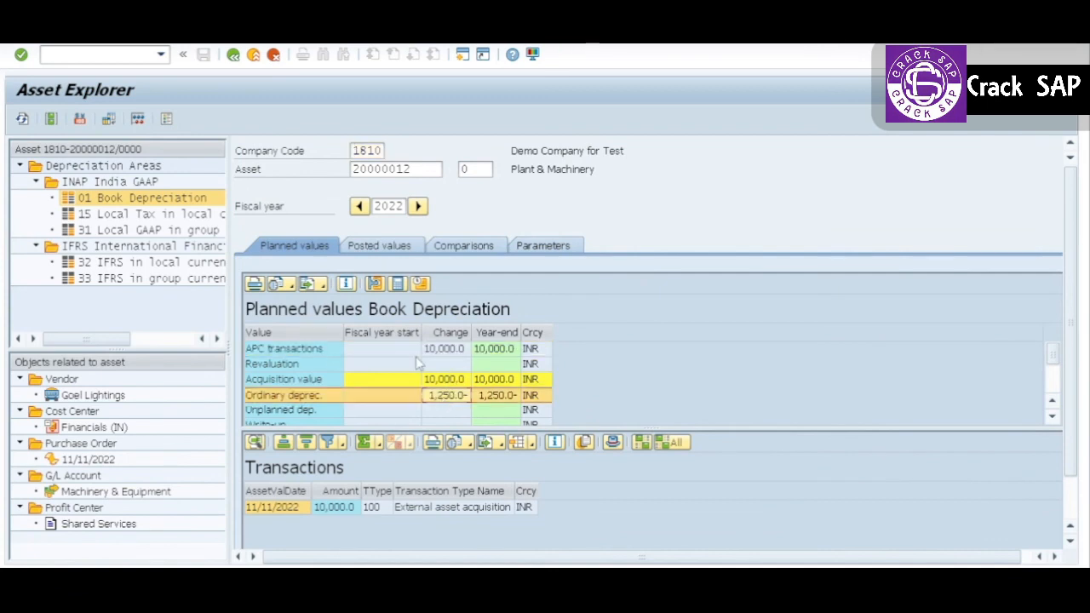
pyautogui.click(372, 246)
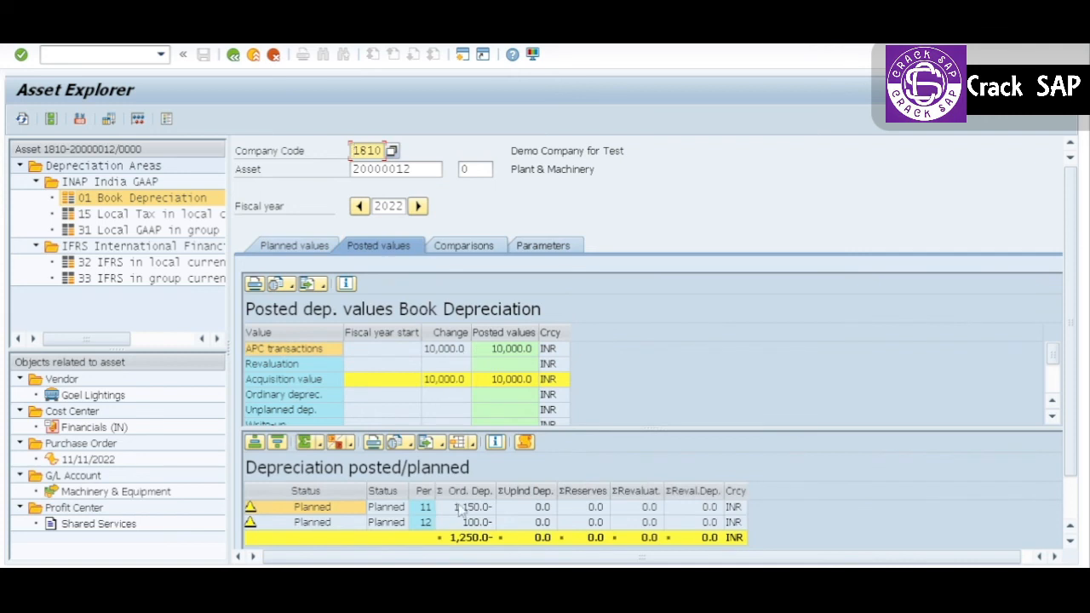
pyautogui.click(460, 508)
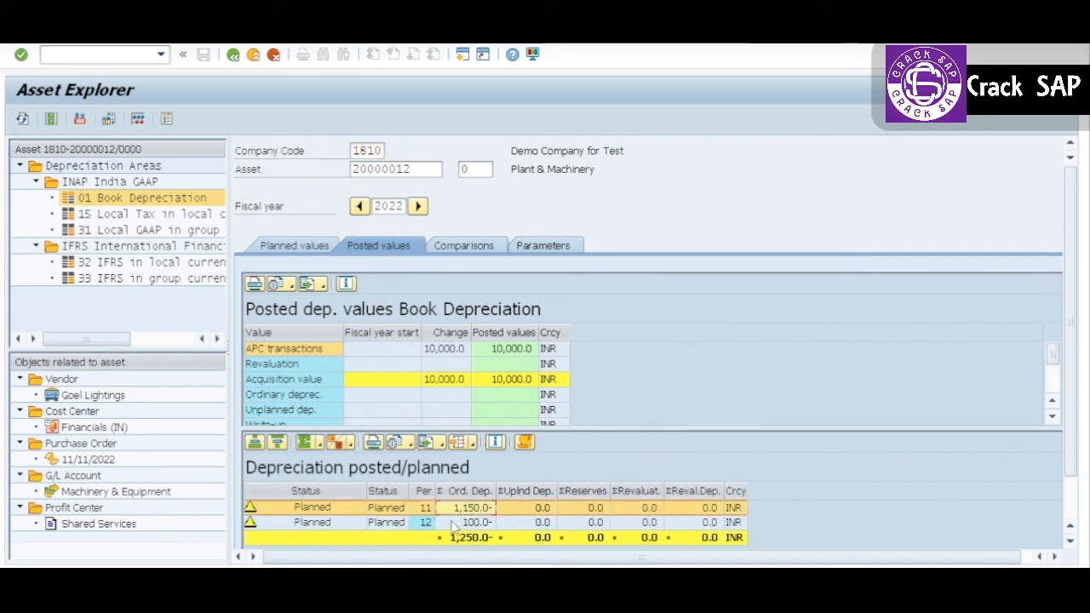
pyautogui.click(453, 523)
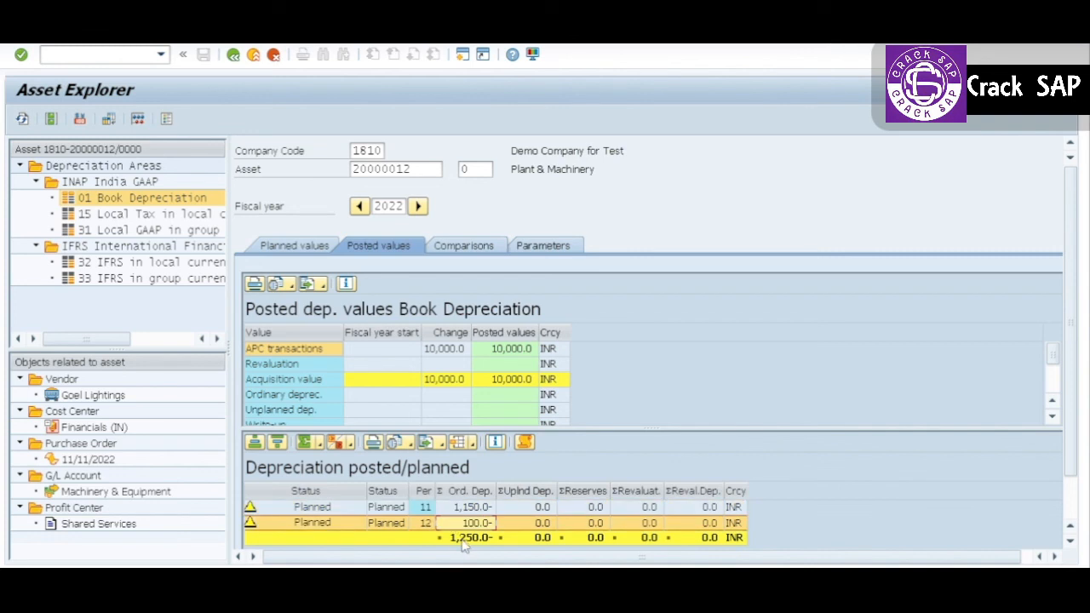